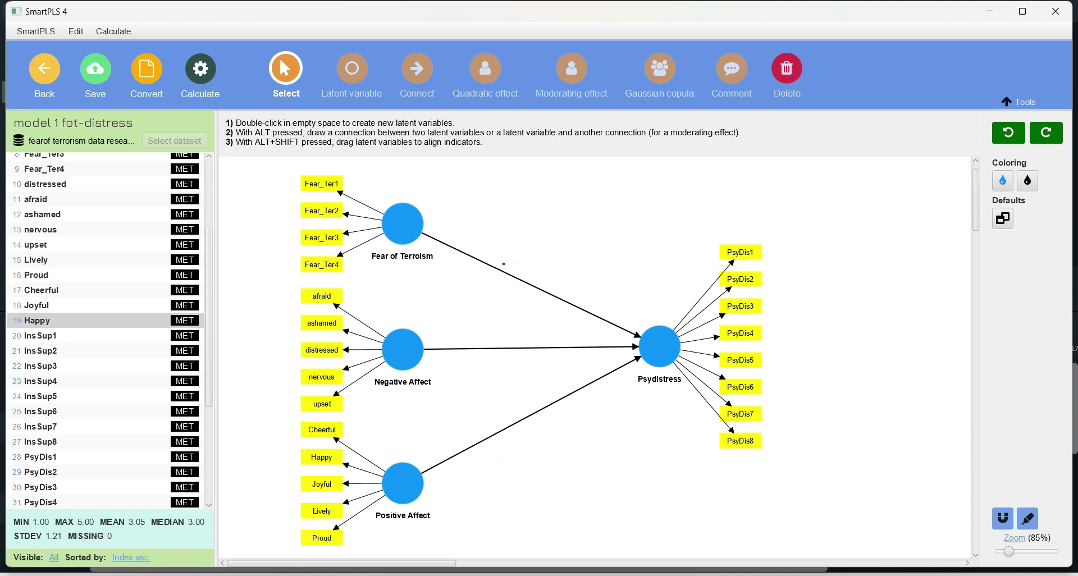
{"action": "mouse_move", "coordinate": [365, 517]}
{"action": "left_mouse_down"}
{"action": "mouse_move", "coordinate": [361, 304]}
{"action": "mouse_move", "coordinate": [331, 159]}
{"action": "mouse_move", "coordinate": [288, 170]}
{"action": "mouse_move", "coordinate": [266, 281]}
{"action": "mouse_move", "coordinate": [272, 531]}
{"action": "mouse_move", "coordinate": [279, 556]}
{"action": "mouse_move", "coordinate": [336, 564]}
{"action": "mouse_move", "coordinate": [366, 518]}
{"action": "left_mouse_up"}
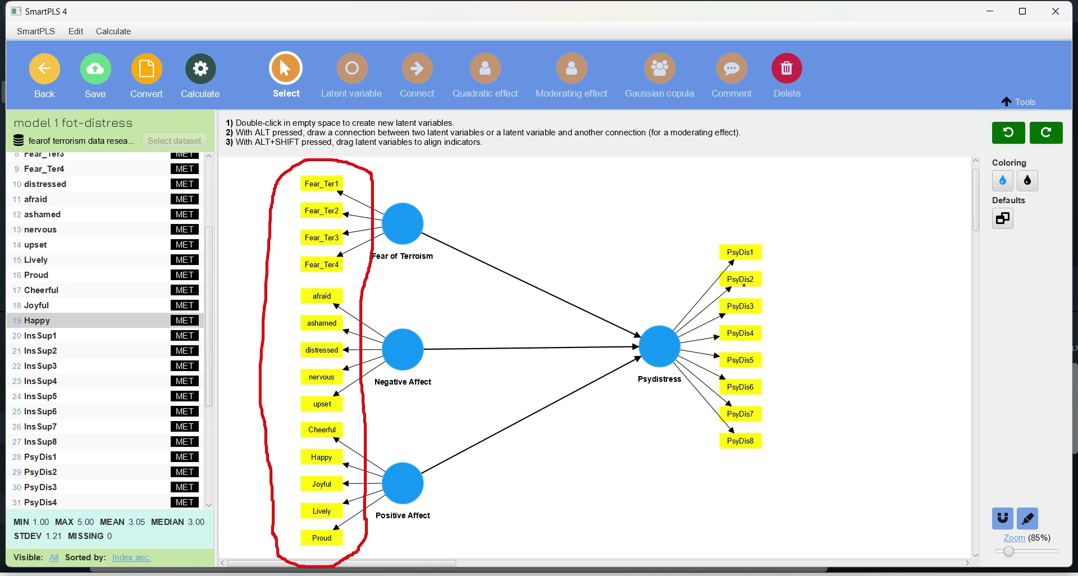
{"action": "mouse_move", "coordinate": [707, 241]}
{"action": "left_mouse_down"}
{"action": "mouse_move", "coordinate": [696, 457]}
{"action": "mouse_move", "coordinate": [753, 220]}
{"action": "mouse_move", "coordinate": [707, 227]}
{"action": "left_mouse_up"}
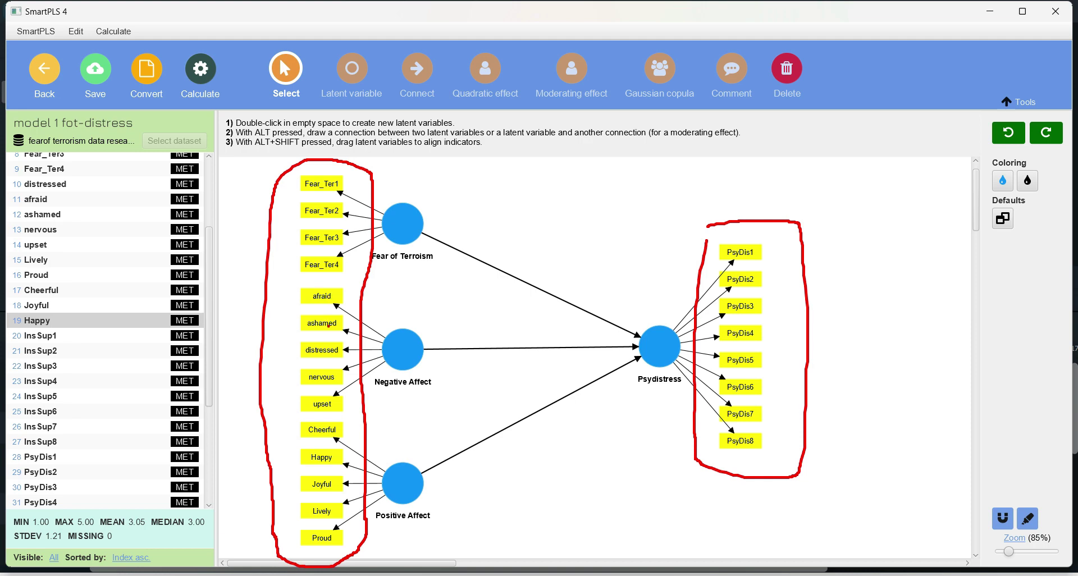
{"action": "key", "text": "Escape"}
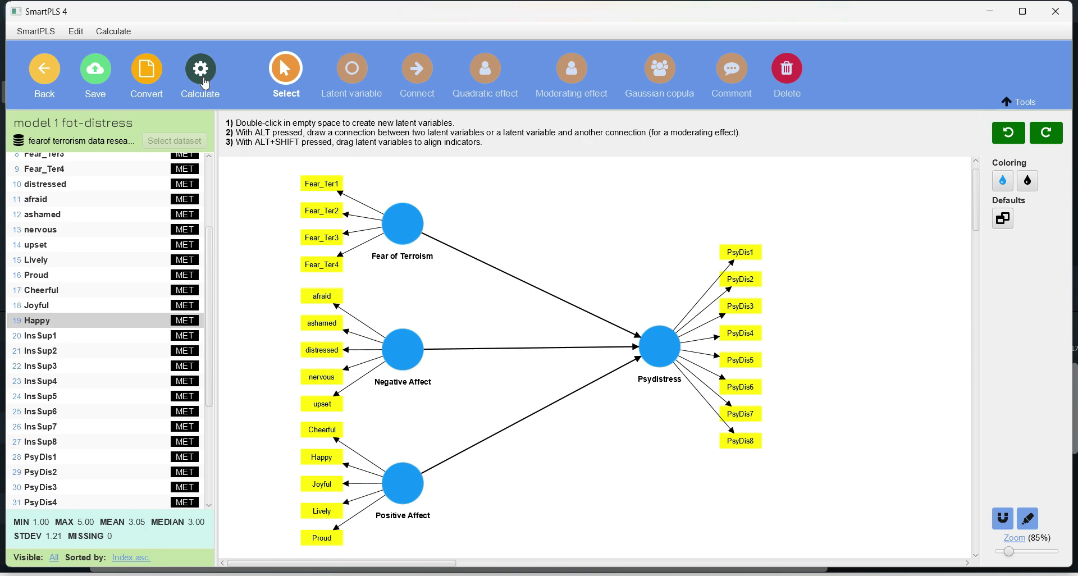
Open the PLS-SEM algorithm setup for the fear of terrorism and distress model.
{"action": "left_click", "coordinate": [205, 82]}
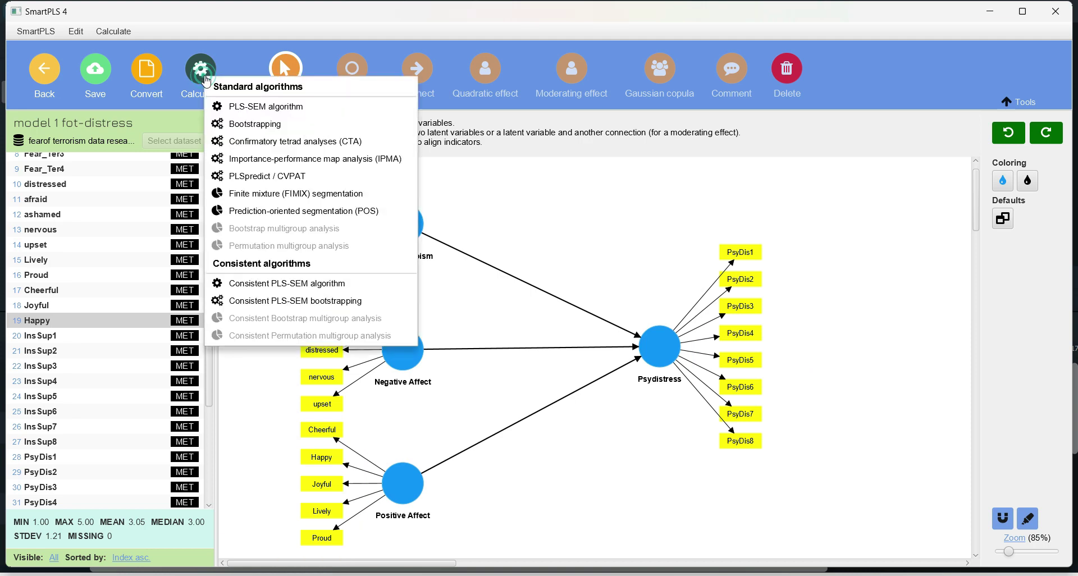
{"action": "left_click", "coordinate": [260, 107]}
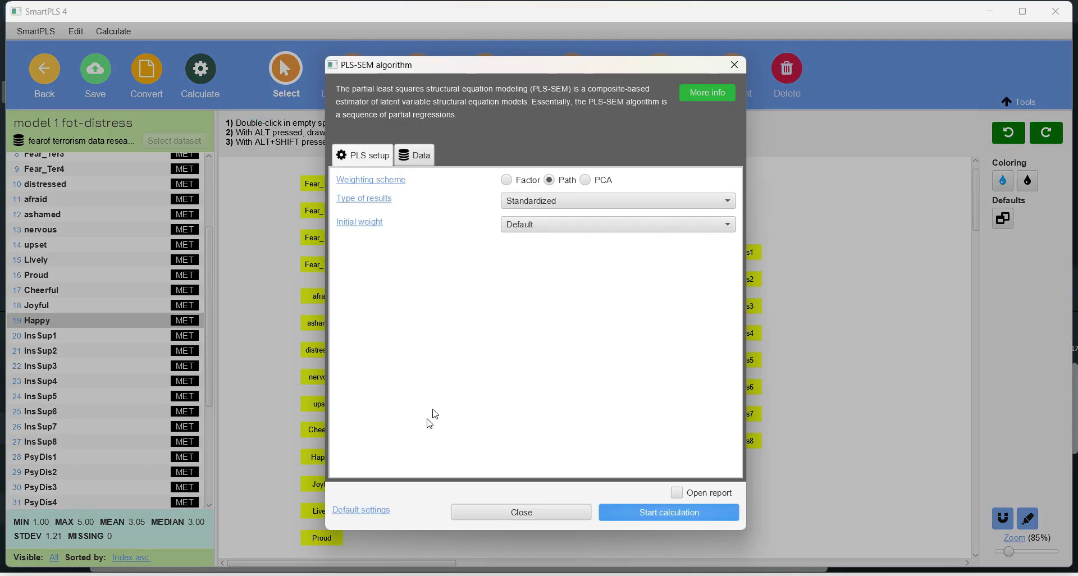
Try Unstandardized results with Individual initial weights and restore the algorithm's default settings.
{"action": "left_click", "coordinate": [582, 205]}
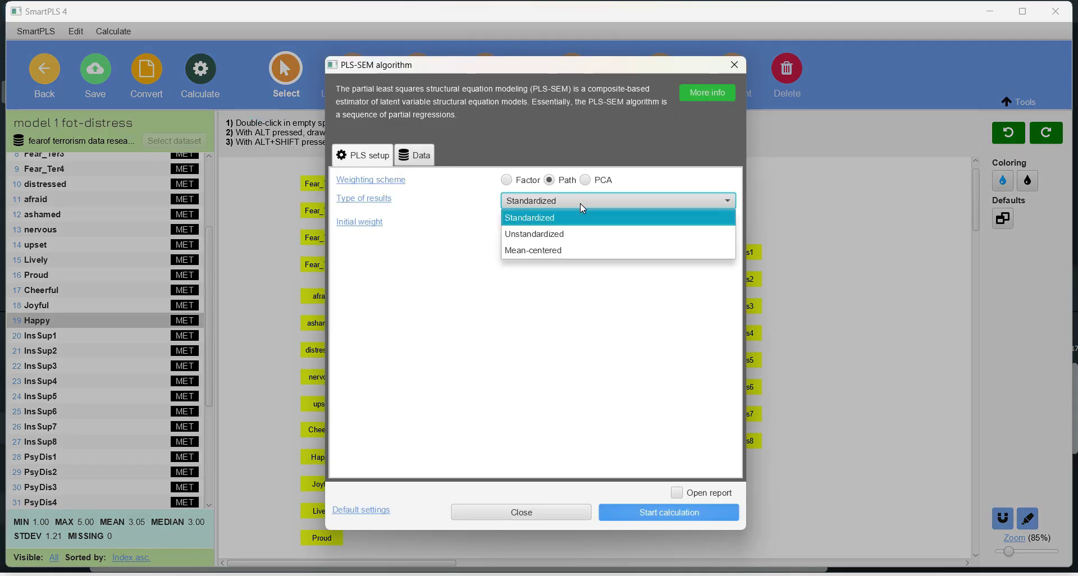
{"action": "left_click", "coordinate": [568, 237]}
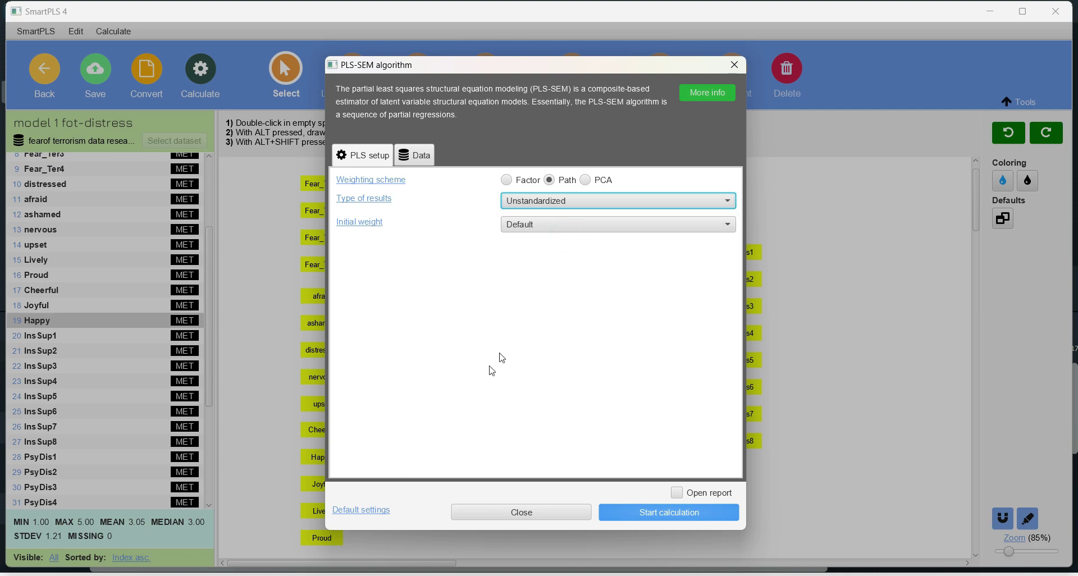
{"action": "left_click", "coordinate": [573, 229]}
{"action": "left_click", "coordinate": [565, 257]}
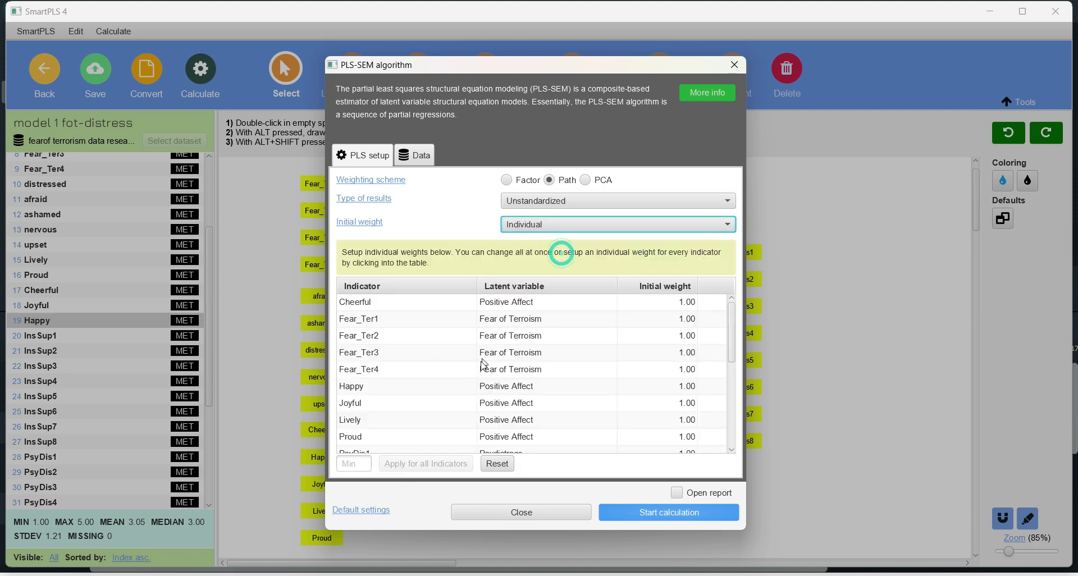
{"action": "scroll", "coordinate": [676, 398], "scroll_direction": "down", "scroll_amount": 3}
{"action": "scroll", "coordinate": [676, 398], "scroll_direction": "down", "scroll_amount": 1}
{"action": "scroll", "coordinate": [658, 391], "scroll_direction": "up", "scroll_amount": 4}
{"action": "left_click", "coordinate": [367, 509]}
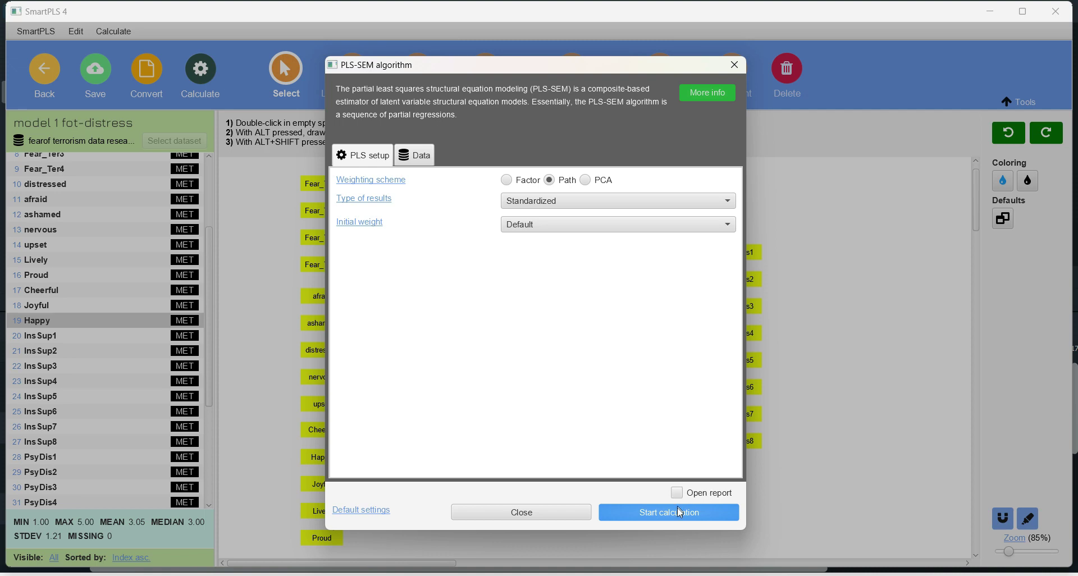
Run the PLS-SEM calculation with the default settings and inspect the Fear of Terroism loadings on the diagram.
{"action": "left_click", "coordinate": [662, 512]}
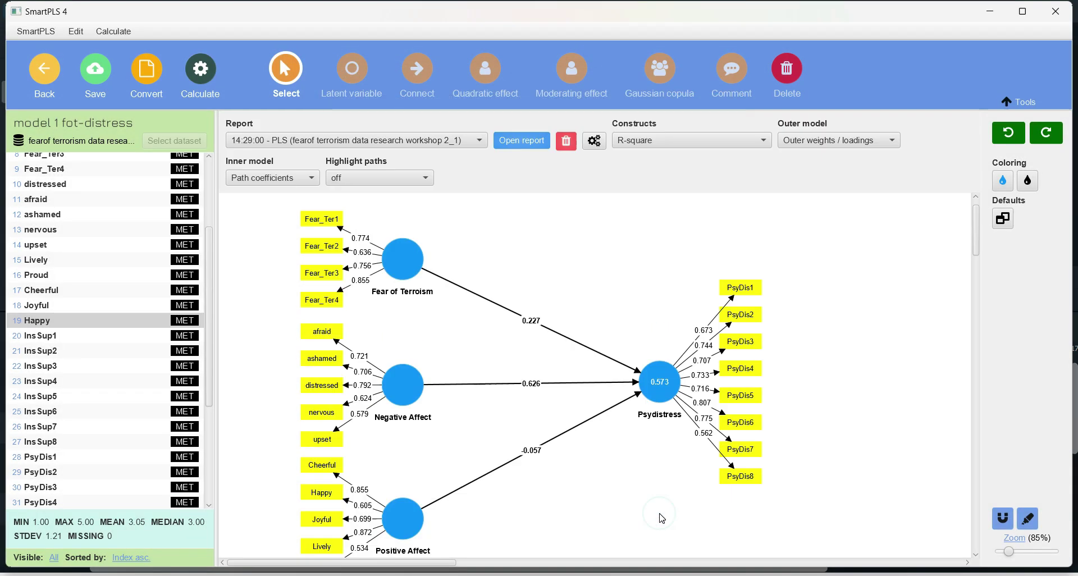
{"action": "scroll", "coordinate": [208, 320], "scroll_direction": "down", "scroll_amount": 1}
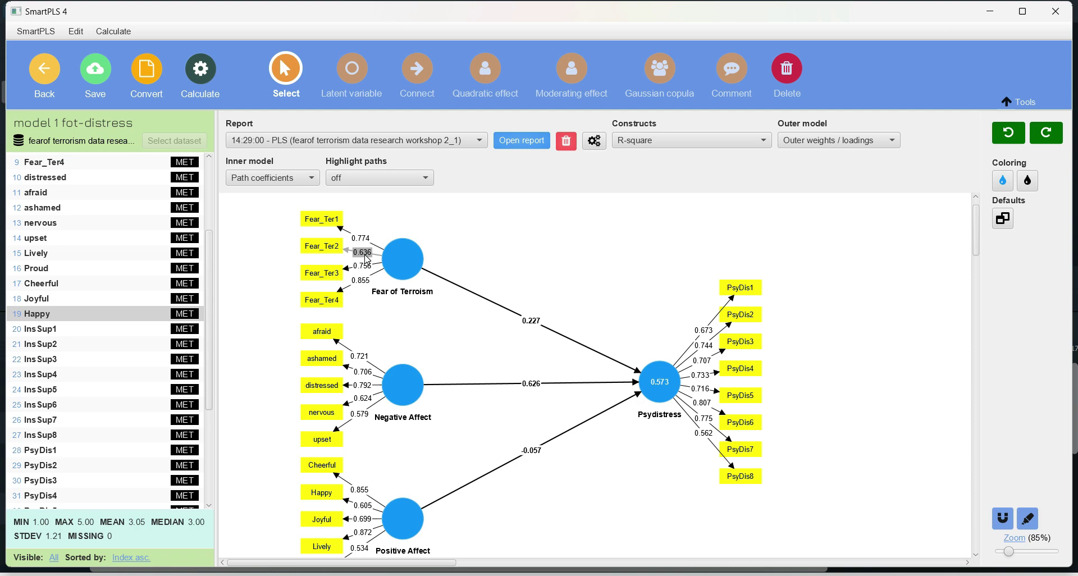
{"action": "mouse_move", "coordinate": [364, 229]}
{"action": "left_mouse_down"}
{"action": "mouse_move", "coordinate": [346, 243]}
{"action": "mouse_move", "coordinate": [360, 296]}
{"action": "mouse_move", "coordinate": [372, 254]}
{"action": "left_mouse_up"}
View the average variance extracted (AVE) and composite reliability (rho_a) of the constructs on the model diagram.
{"action": "left_click", "coordinate": [718, 143]}
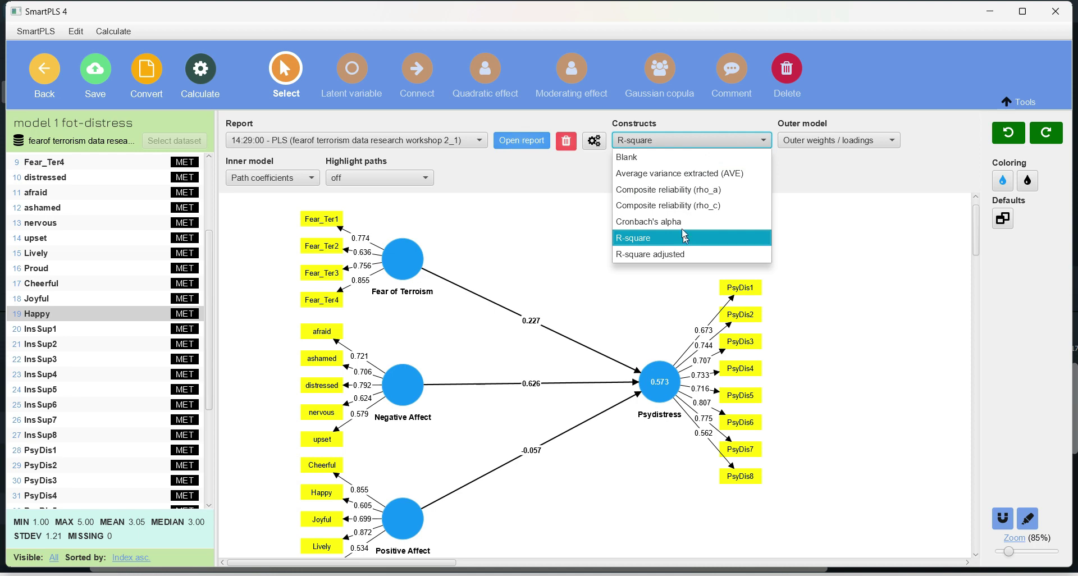
{"action": "left_click", "coordinate": [681, 173]}
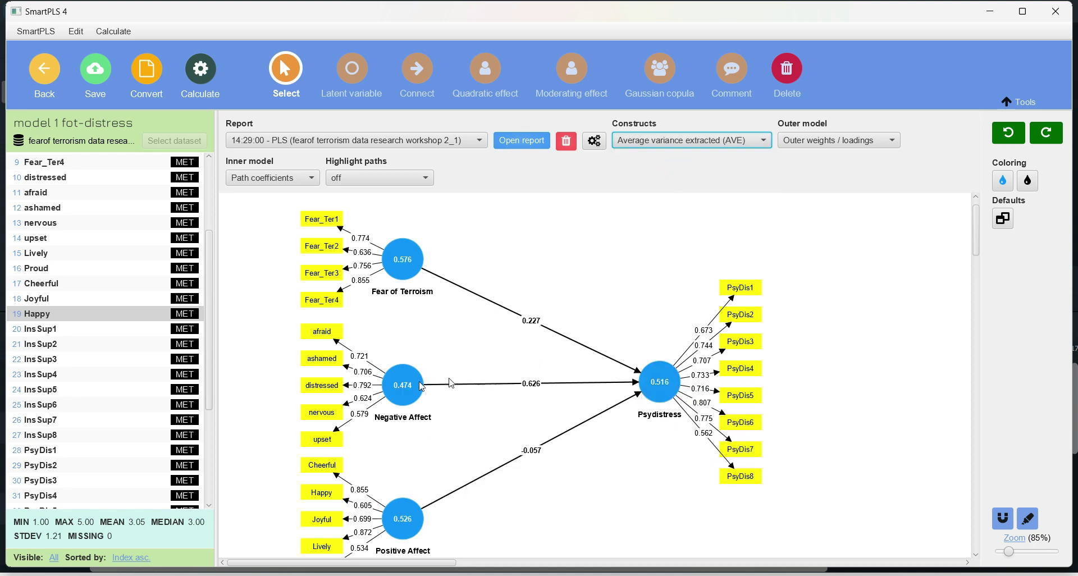
{"action": "left_click", "coordinate": [742, 142]}
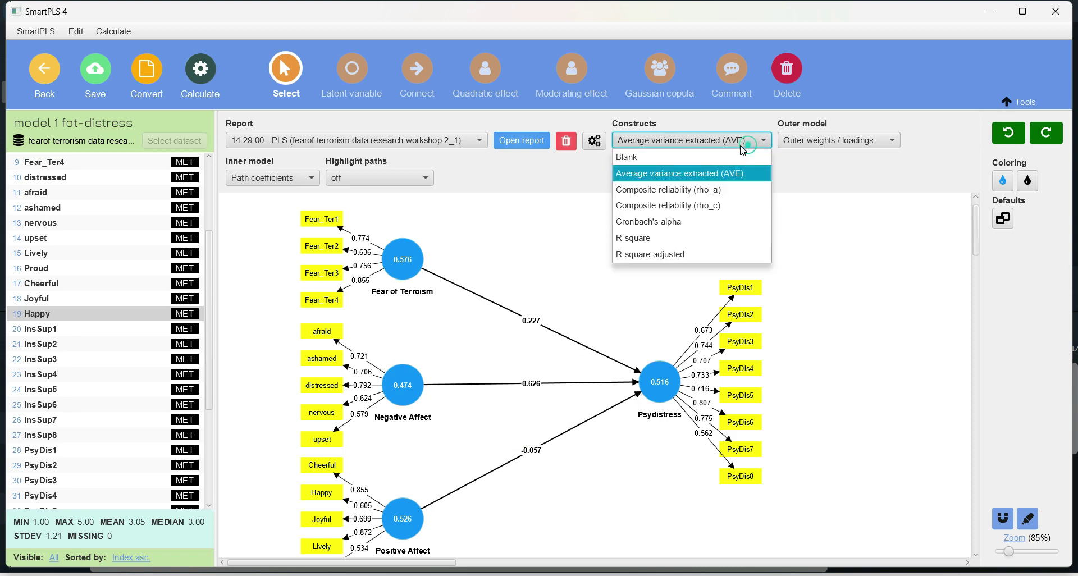
{"action": "left_click", "coordinate": [700, 195]}
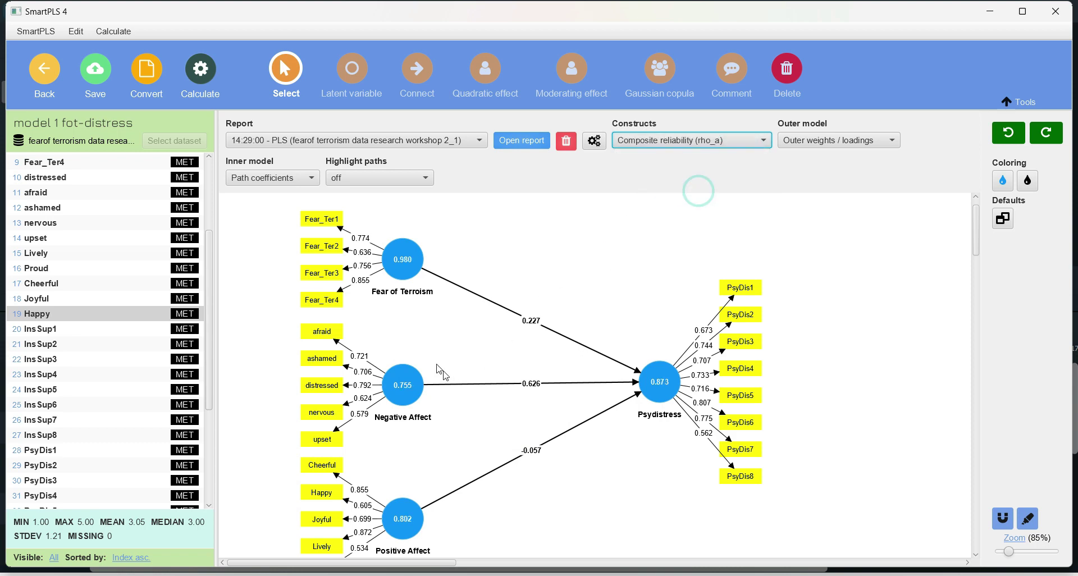
{"action": "mouse_move", "coordinate": [410, 289]}
Open the full PLS results report and view the Construct reliability and validity overview.
{"action": "left_click", "coordinate": [521, 140]}
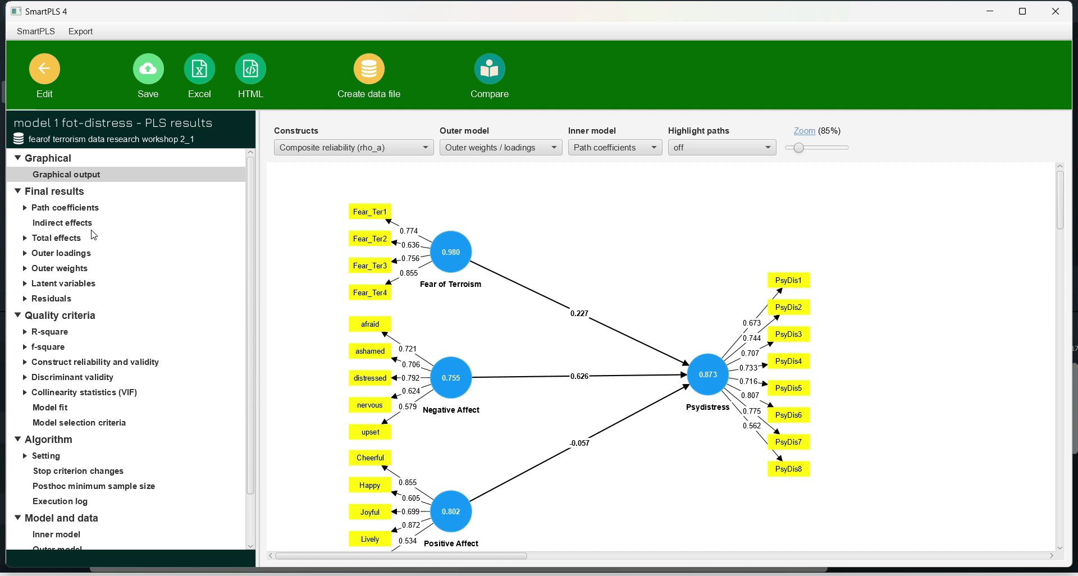
{"action": "mouse_move", "coordinate": [88, 199]}
{"action": "left_mouse_down"}
{"action": "mouse_move", "coordinate": [51, 201]}
{"action": "mouse_move", "coordinate": [12, 227]}
{"action": "mouse_move", "coordinate": [28, 293]}
{"action": "mouse_move", "coordinate": [66, 306]}
{"action": "mouse_move", "coordinate": [104, 276]}
{"action": "mouse_move", "coordinate": [109, 222]}
{"action": "mouse_move", "coordinate": [86, 200]}
{"action": "left_mouse_up"}
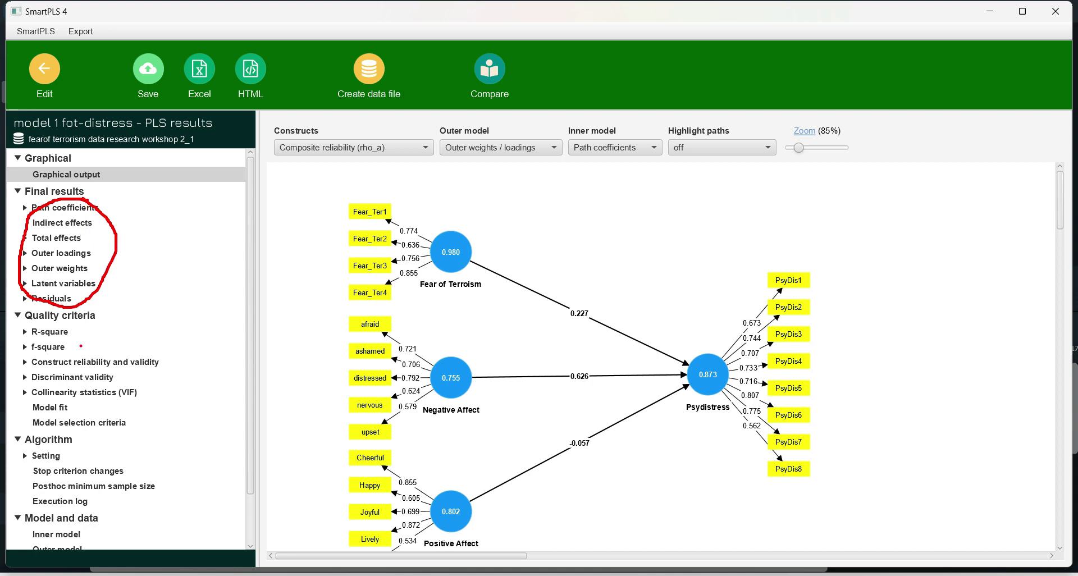
{"action": "left_click_drag", "start_coordinate": [34, 324], "coordinate": [85, 324]}
{"action": "left_click_drag", "start_coordinate": [35, 368], "coordinate": [132, 368]}
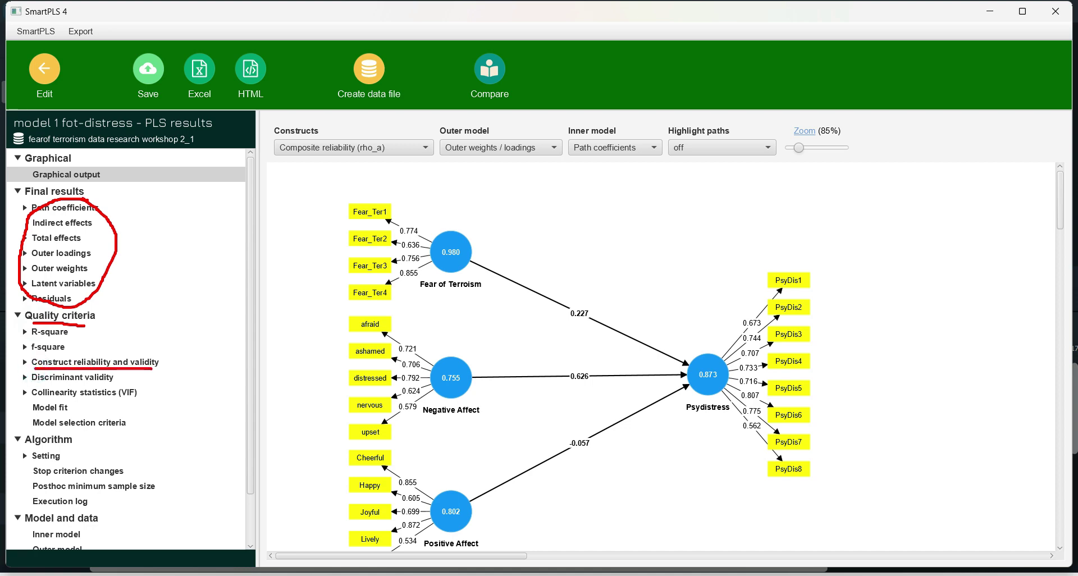
{"action": "left_click_drag", "start_coordinate": [30, 384], "coordinate": [120, 387]}
{"action": "key", "text": "Escape"}
{"action": "left_click", "coordinate": [71, 362]}
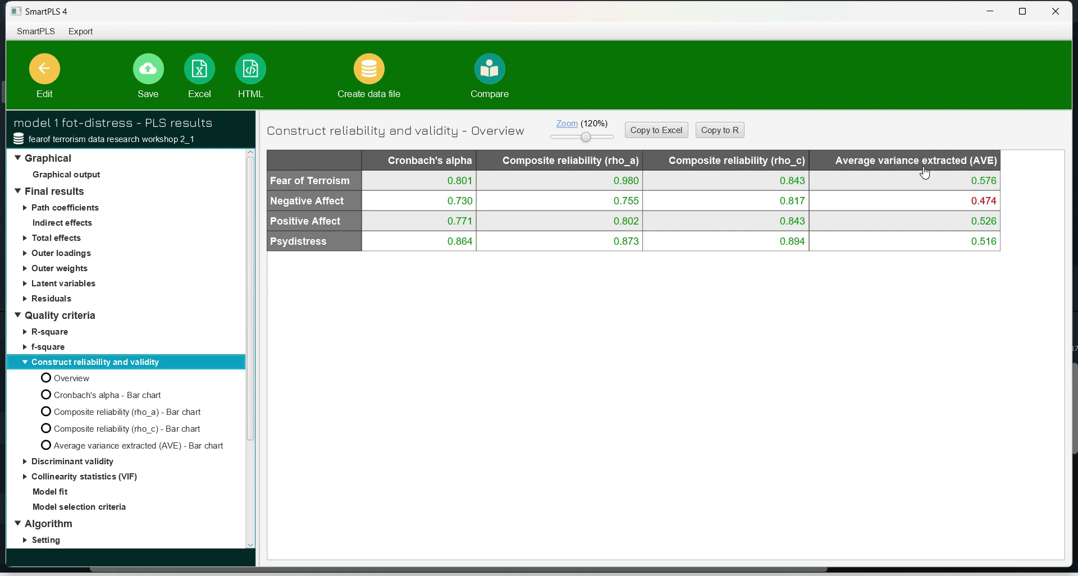
Switch to the slide on assessing reflective measurement models and check the Negative Affect AVE in the overview against its criteria.
{"action": "key", "text": "alt+Tab"}
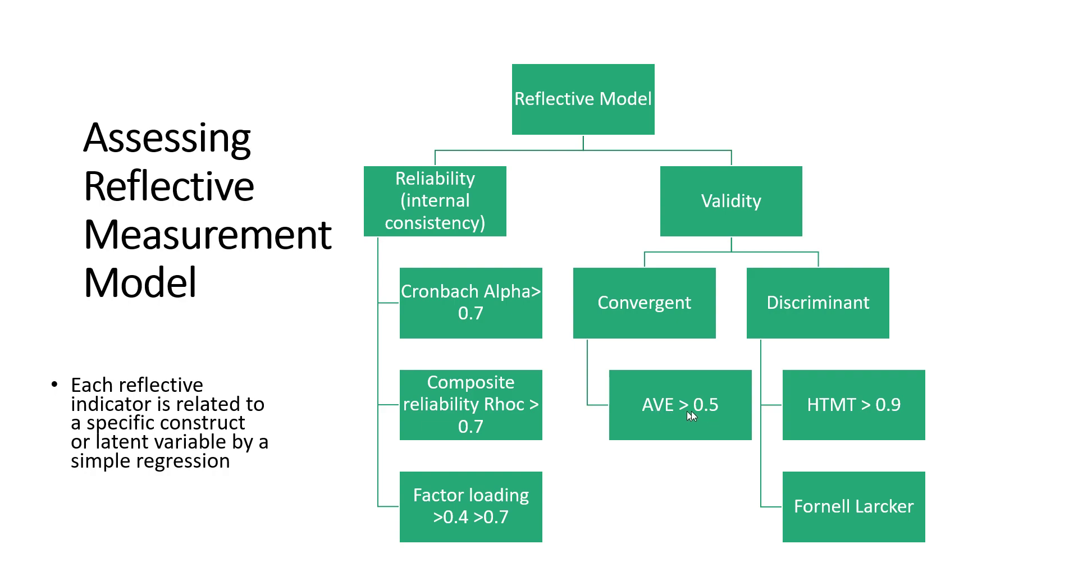
{"action": "key", "text": "alt+Tab"}
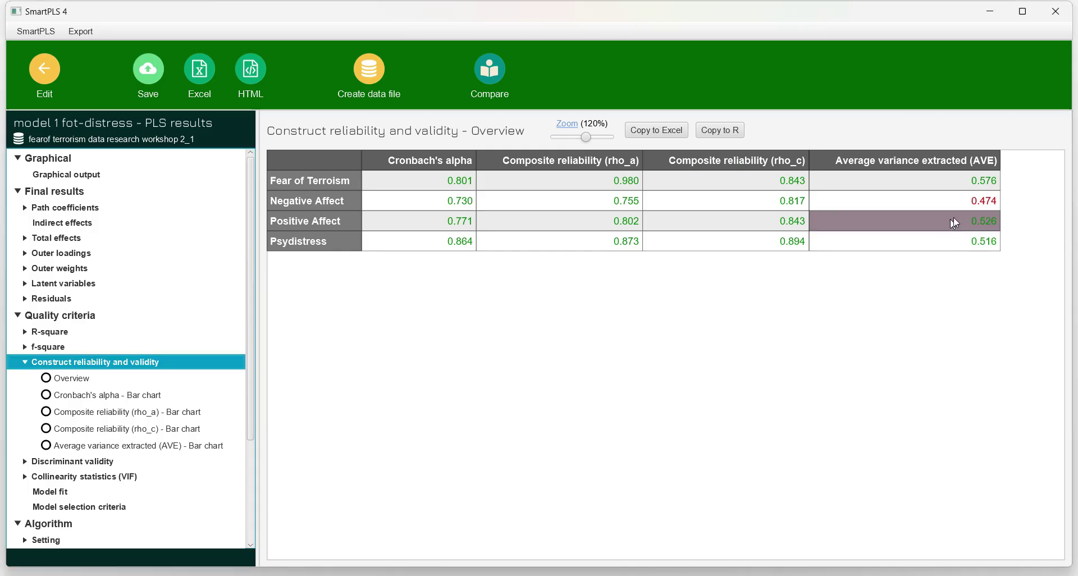
{"action": "left_click", "coordinate": [970, 202]}
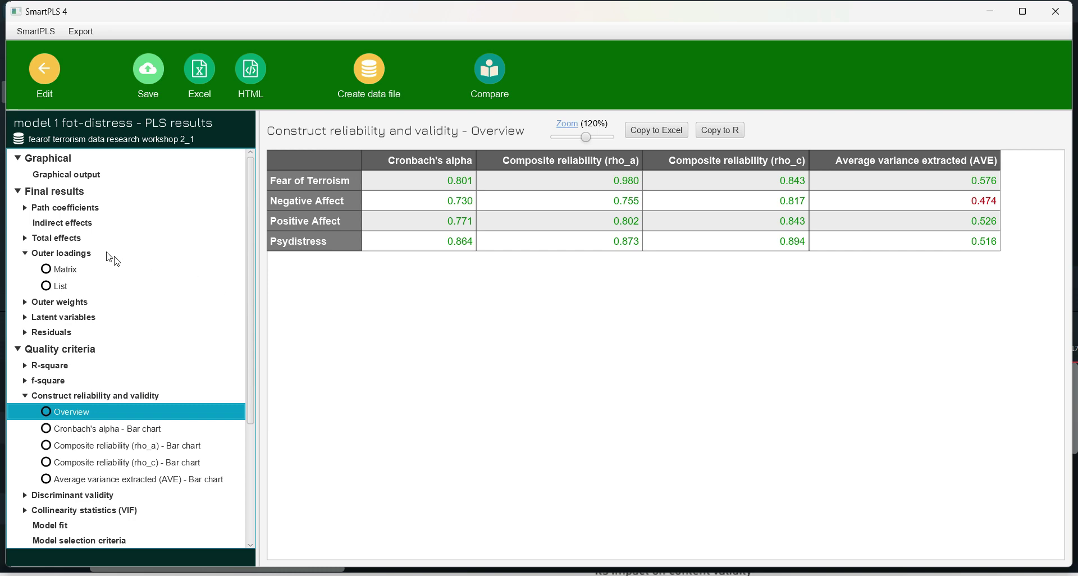
View the graphical output and examine the outer loadings of the indicators as matrix and list.
{"action": "left_click", "coordinate": [54, 176]}
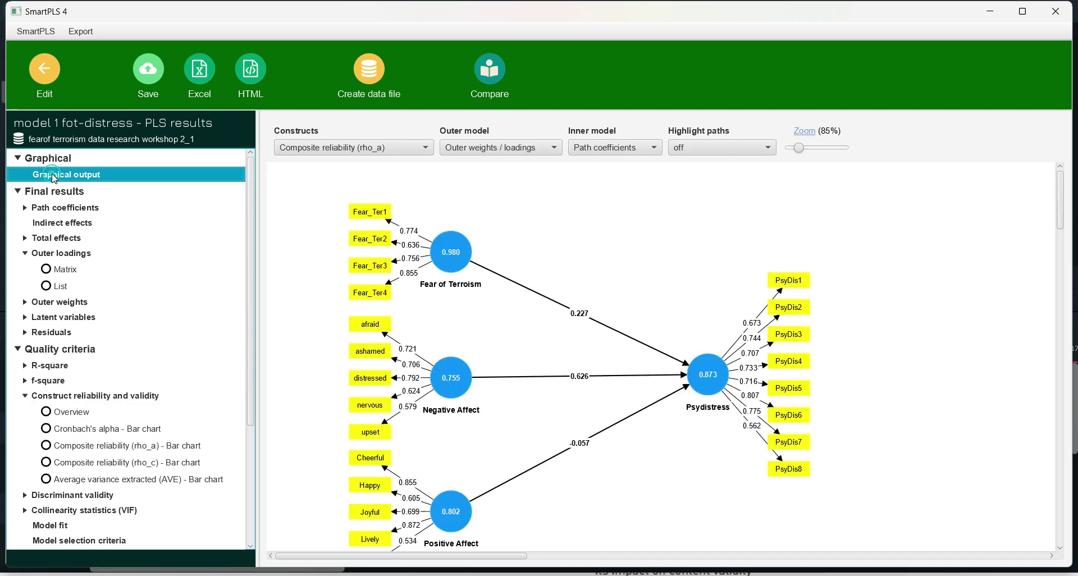
{"action": "left_click", "coordinate": [65, 253]}
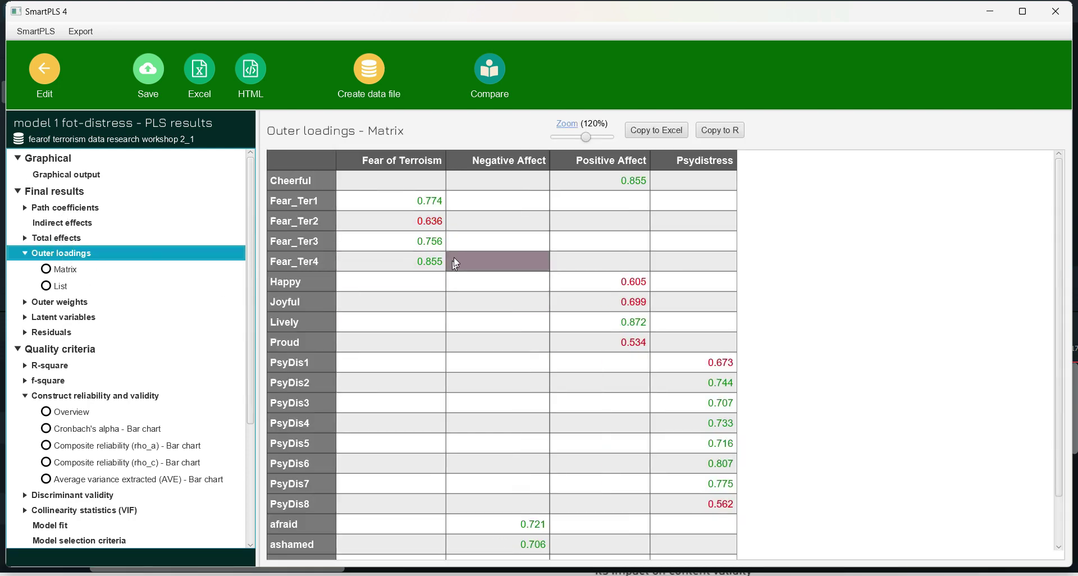
{"action": "scroll", "coordinate": [452, 304], "scroll_direction": "down", "scroll_amount": 3}
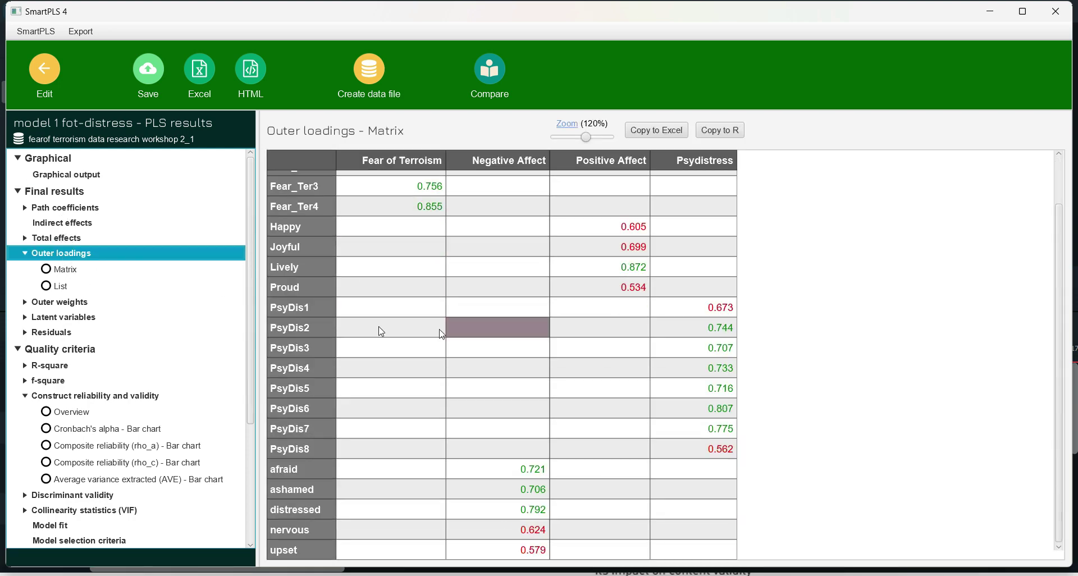
{"action": "left_click", "coordinate": [61, 286]}
{"action": "scroll", "coordinate": [489, 308], "scroll_direction": "down", "scroll_amount": 3}
{"action": "scroll", "coordinate": [490, 307], "scroll_direction": "up", "scroll_amount": 3}
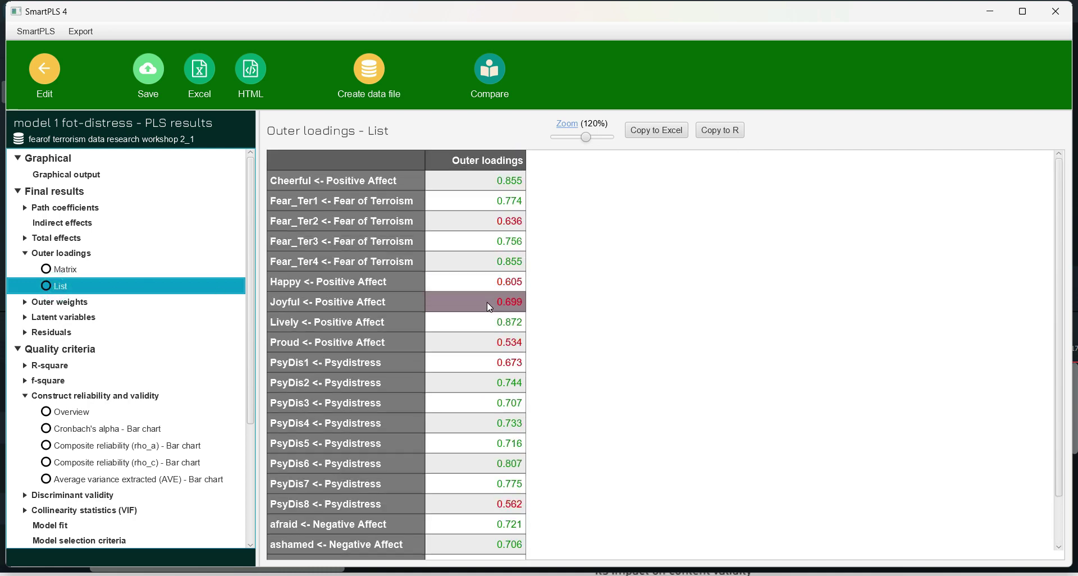
Compare the outer loadings matrix with the outer loading relevance testing slide, returning to the SmartPLS report.
{"action": "left_click", "coordinate": [62, 269]}
{"action": "scroll", "coordinate": [488, 314], "scroll_direction": "down", "scroll_amount": 3}
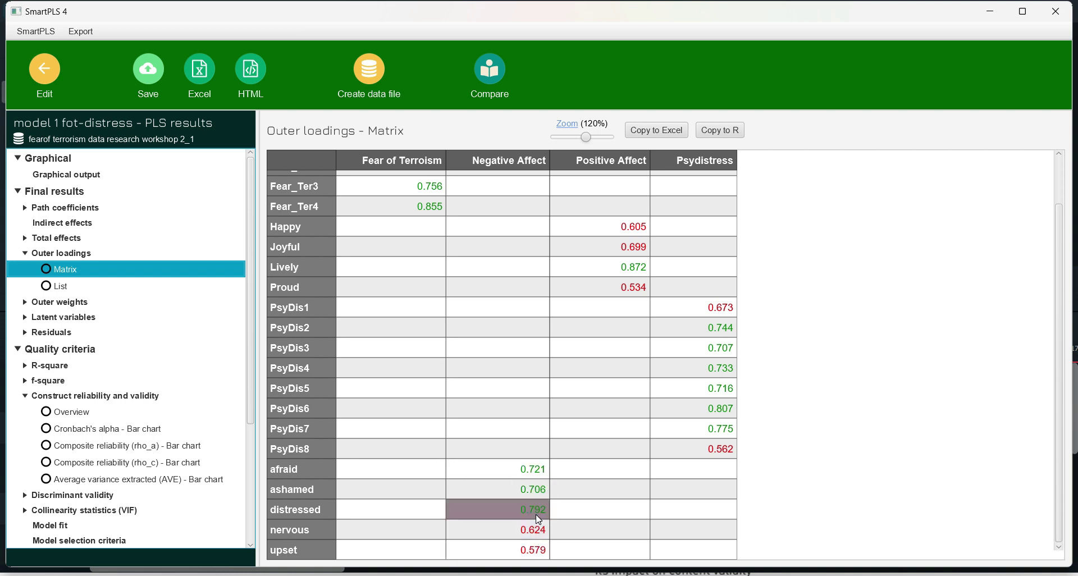
{"action": "key", "text": "alt+Tab"}
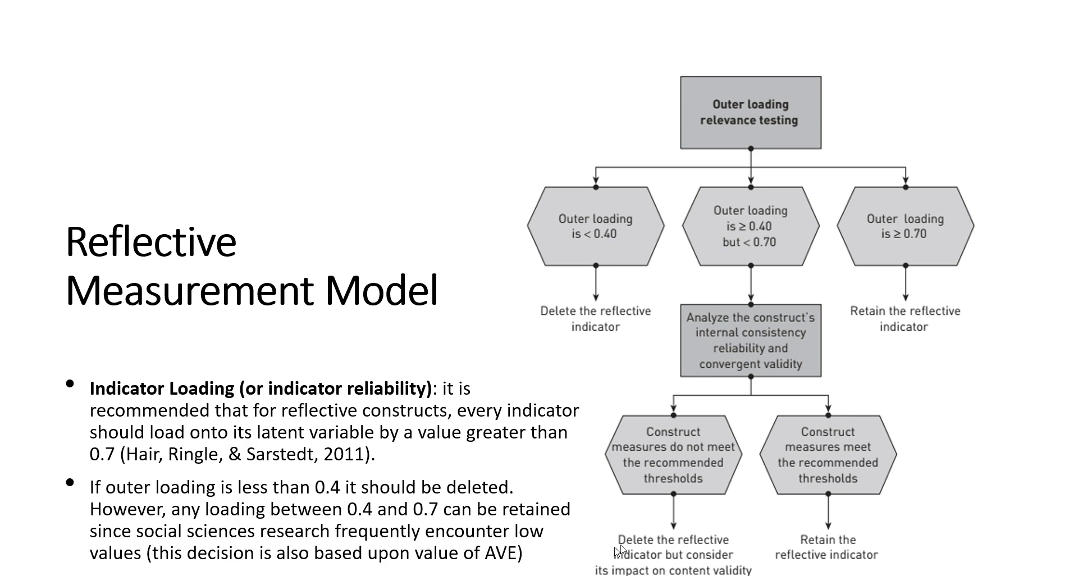
{"action": "key", "text": "alt+Tab"}
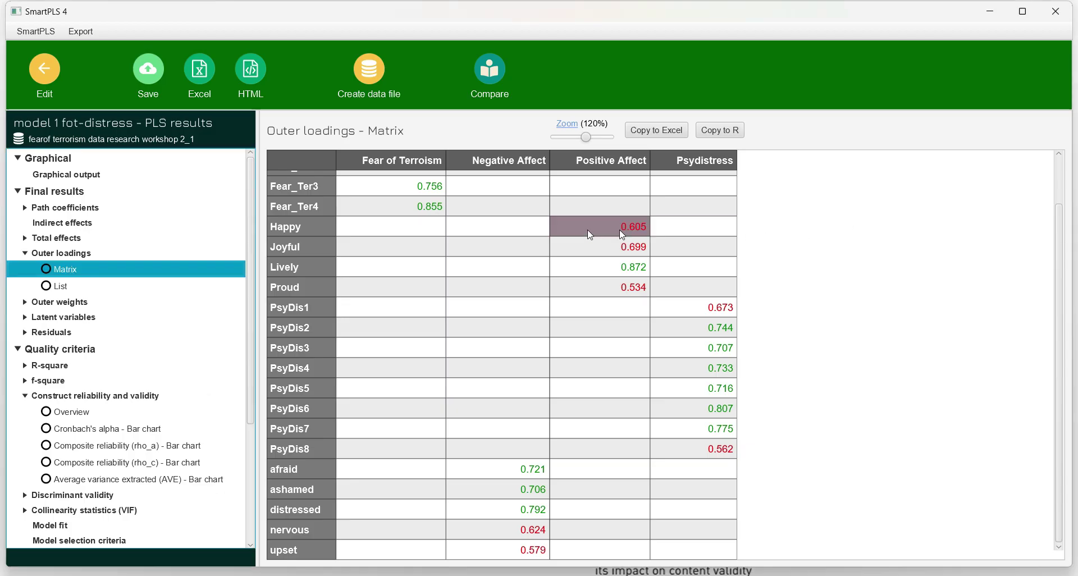
Return from the report to the editable model and display Average variance extracted (AVE) in the constructs.
{"action": "left_click", "coordinate": [69, 177]}
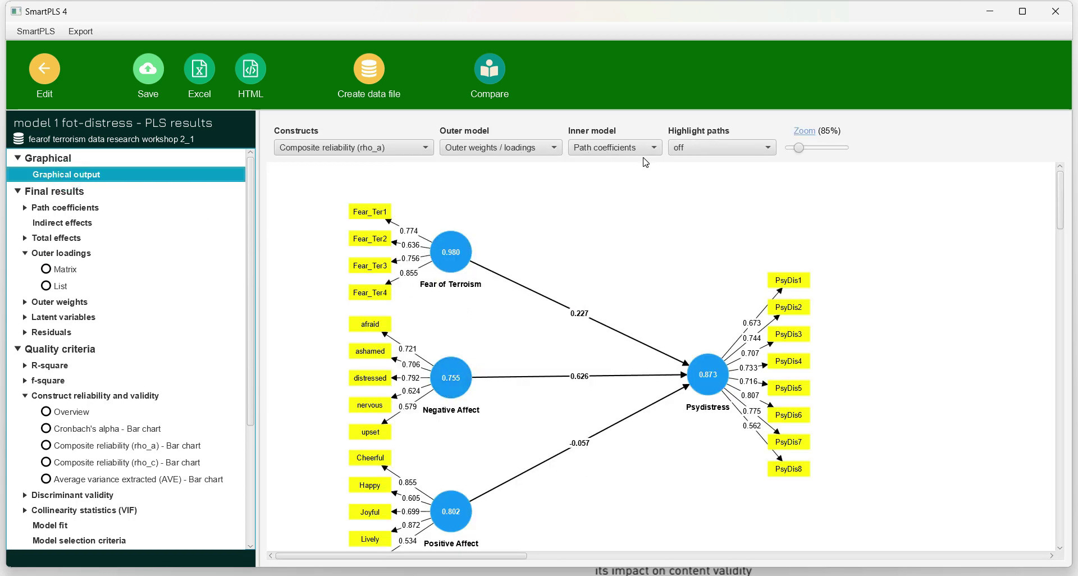
{"action": "left_click", "coordinate": [629, 147]}
{"action": "left_click", "coordinate": [45, 68]}
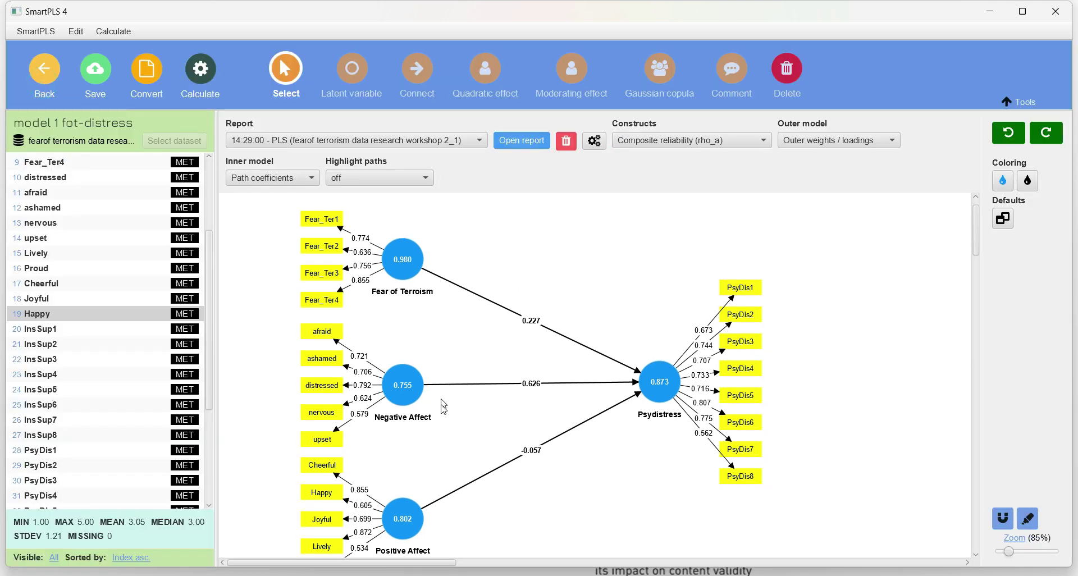
{"action": "scroll", "coordinate": [452, 388], "scroll_direction": "down", "scroll_amount": 1}
{"action": "left_click", "coordinate": [675, 148]}
{"action": "left_click", "coordinate": [674, 174]}
{"action": "mouse_move", "coordinate": [410, 376]}
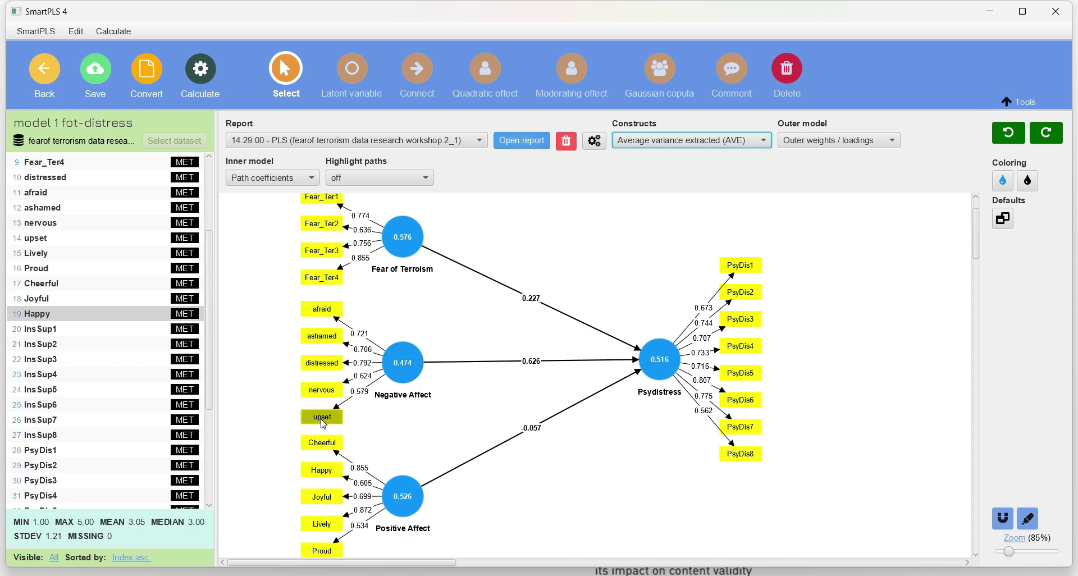
Delete the upset indicator from the Negative Affect construct.
{"action": "left_click", "coordinate": [322, 417]}
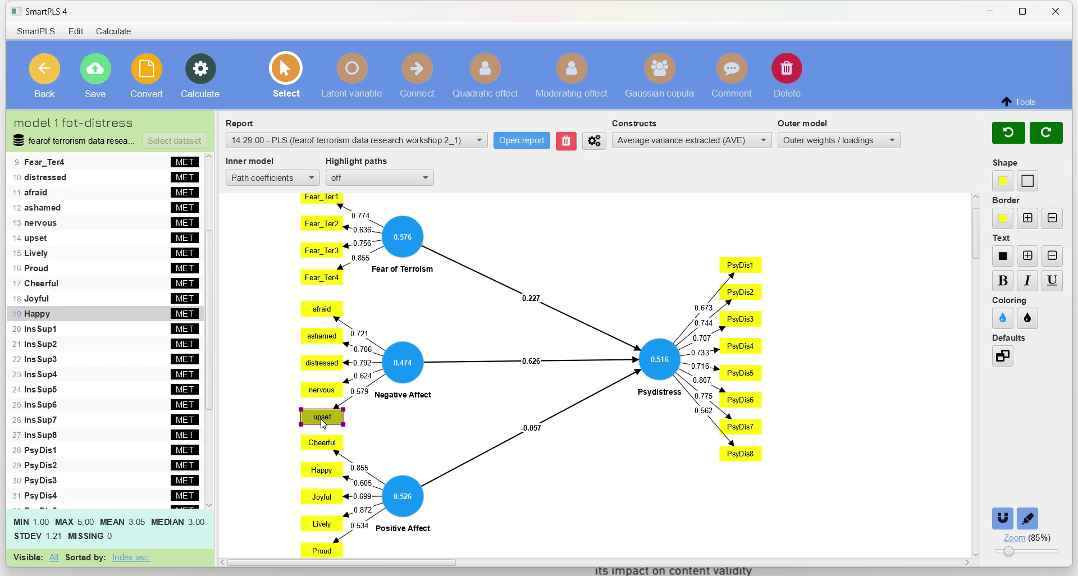
{"action": "key", "text": "Delete"}
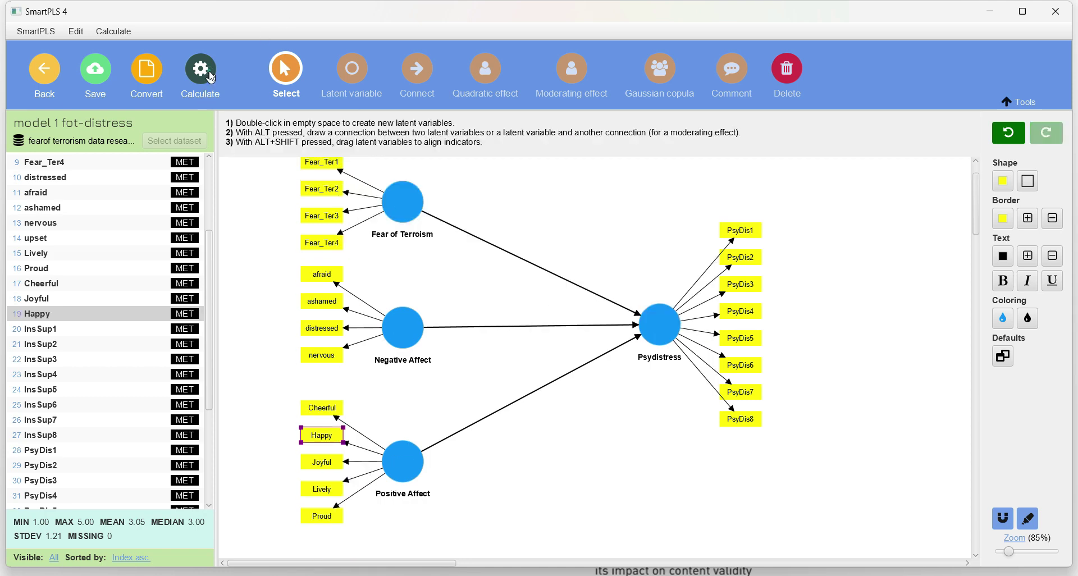
Recalculate the model with the PLS-SEM algorithm using the Path weighting scheme, and inspect the Negative Affect construct's results.
{"action": "left_click", "coordinate": [208, 79]}
{"action": "left_click", "coordinate": [247, 102]}
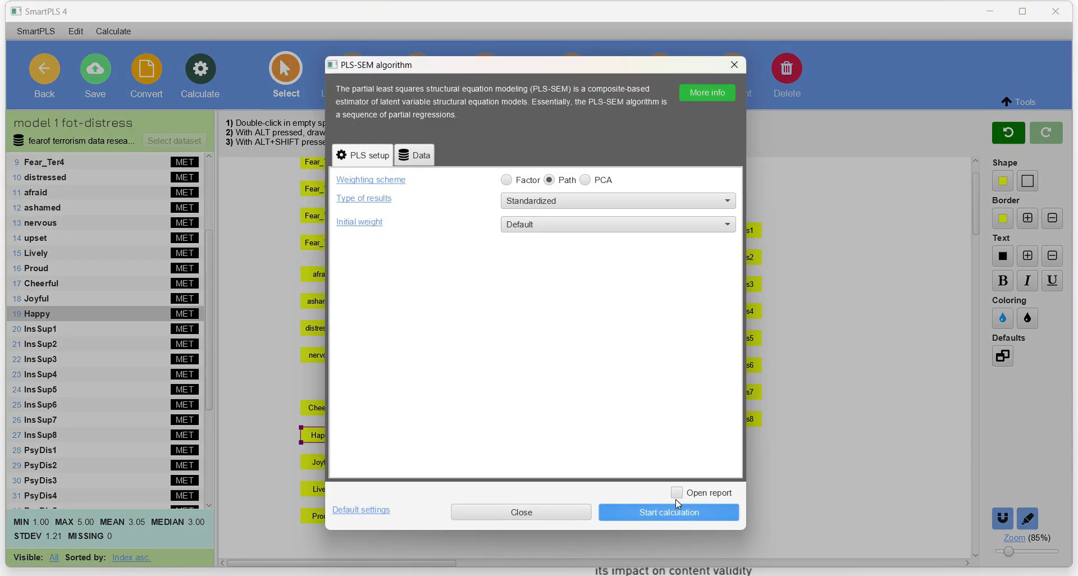
{"action": "left_click", "coordinate": [682, 513]}
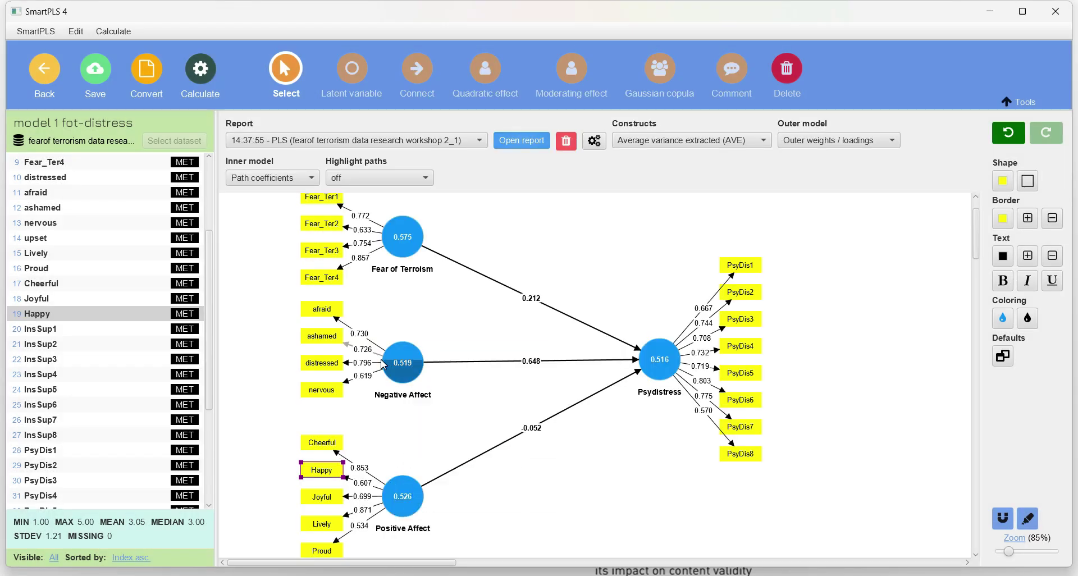
{"action": "mouse_move", "coordinate": [405, 374]}
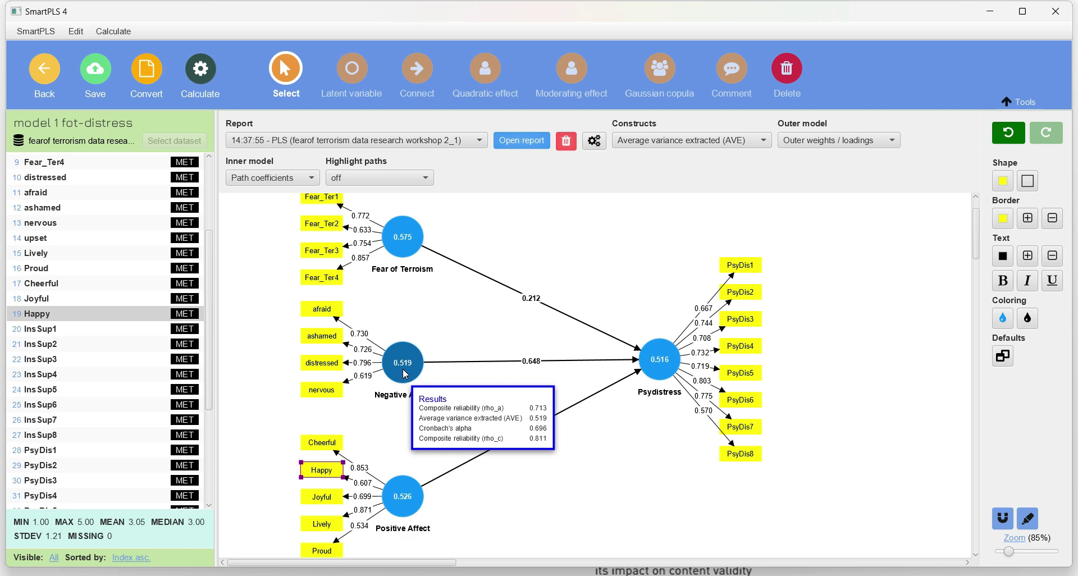
Open the report and examine the construct reliability and validity overview for all four constructs.
{"action": "left_click", "coordinate": [532, 140]}
{"action": "left_click", "coordinate": [50, 363]}
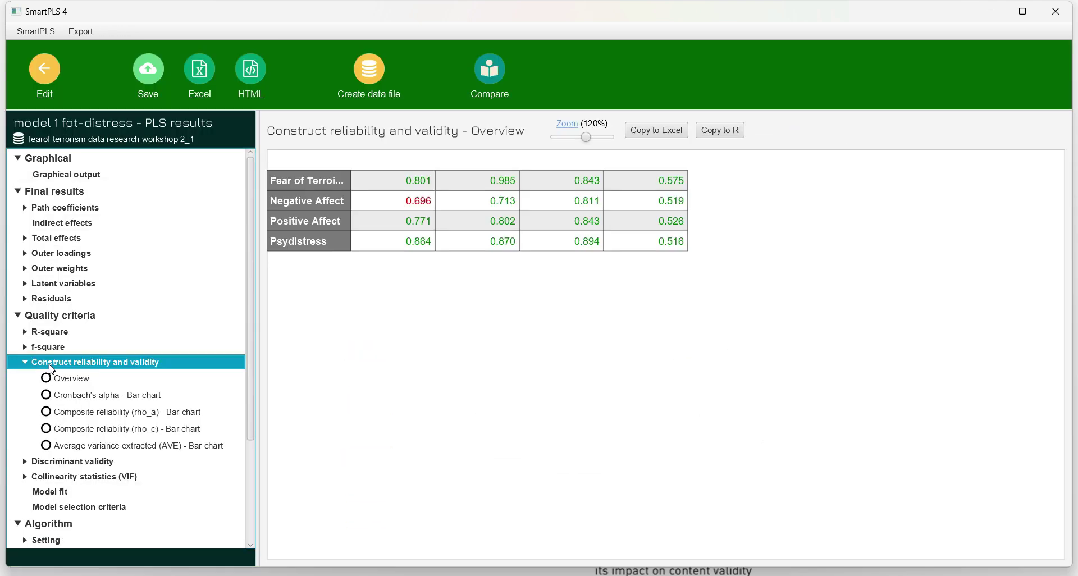
{"action": "left_click", "coordinate": [84, 379]}
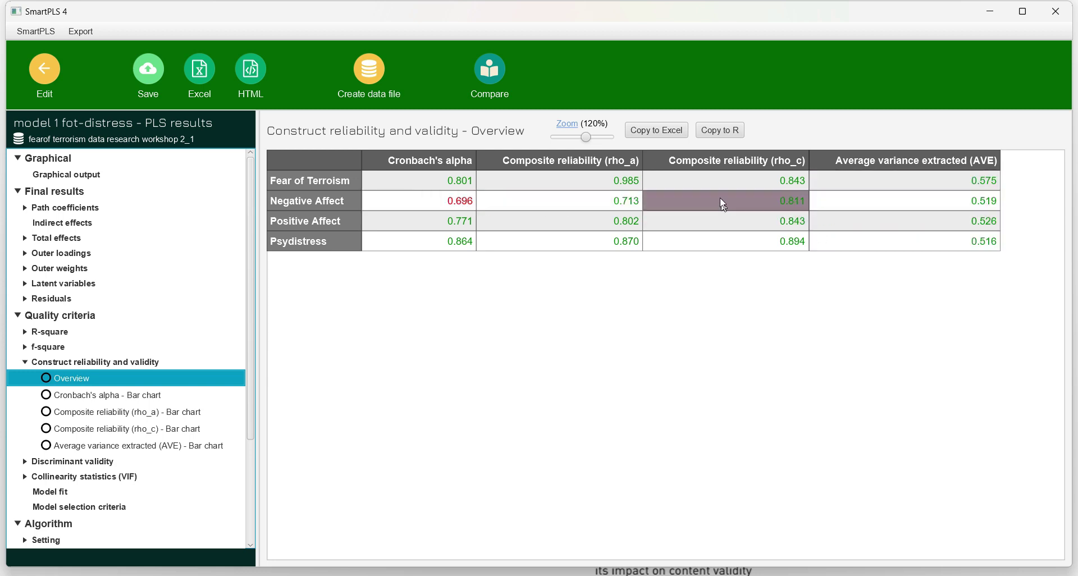
Switch to the slides and review the criteria for internal consistency, convergent validity and Average Variance Extracted (AVE).
{"action": "key", "text": "alt+Tab"}
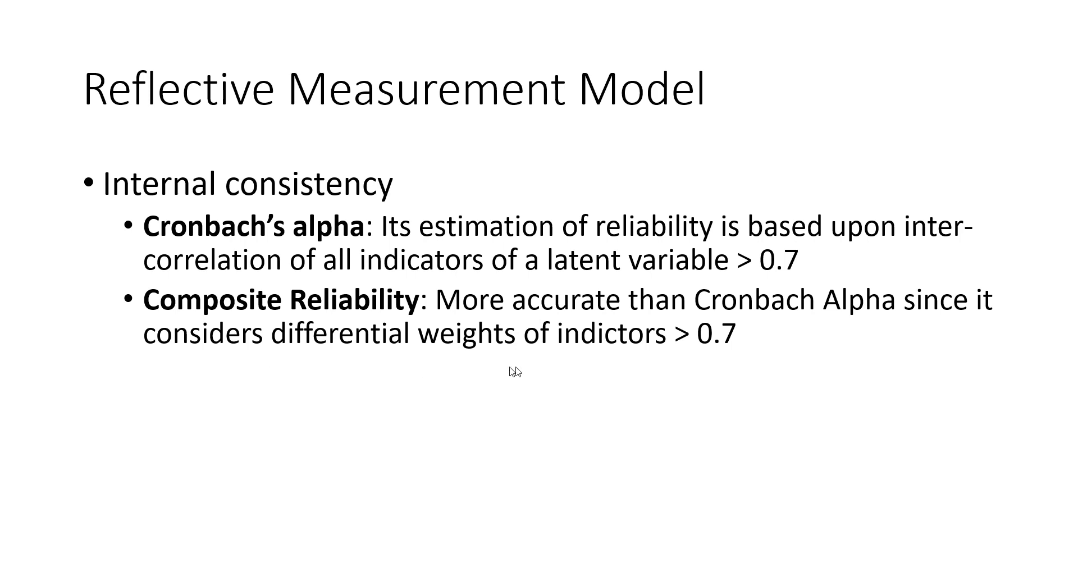
{"action": "left_click", "coordinate": [64, 564]}
{"action": "left_click", "coordinate": [62, 455]}
{"action": "key", "text": "Right"}
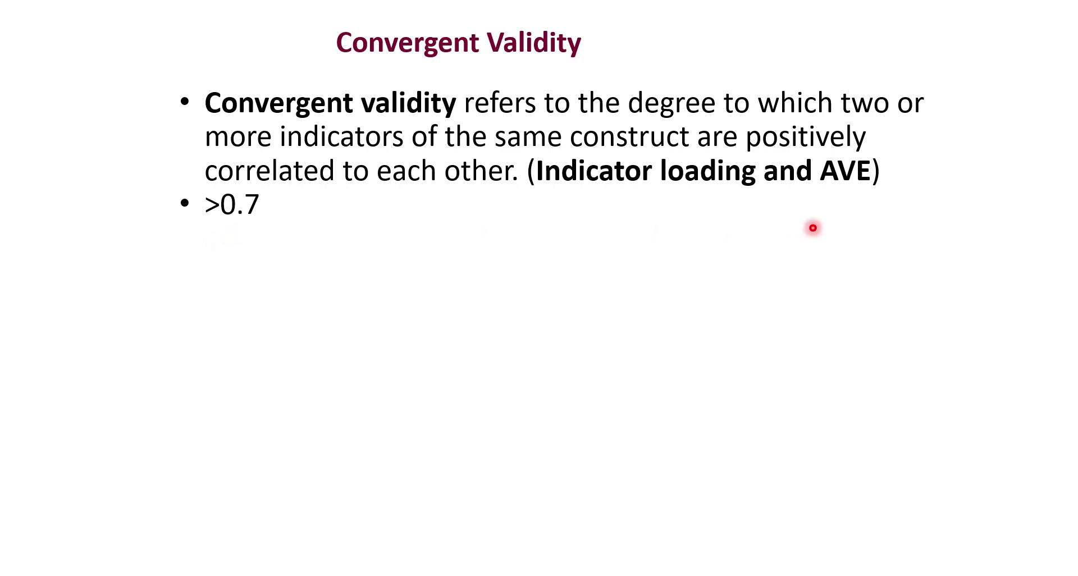
{"action": "key", "text": "Right"}
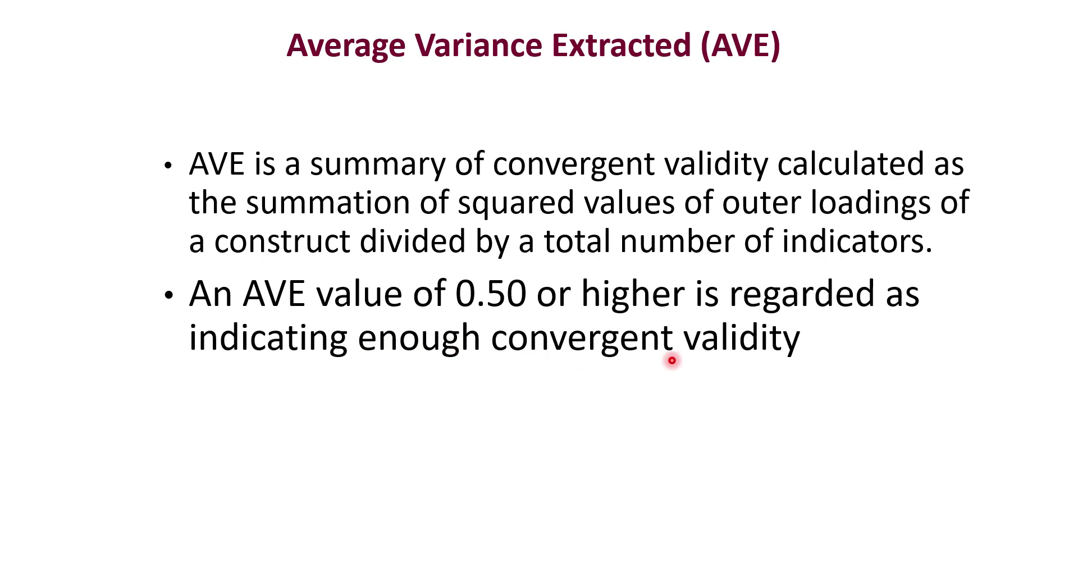
{"action": "key", "text": "Right"}
{"action": "key", "text": "Right"}
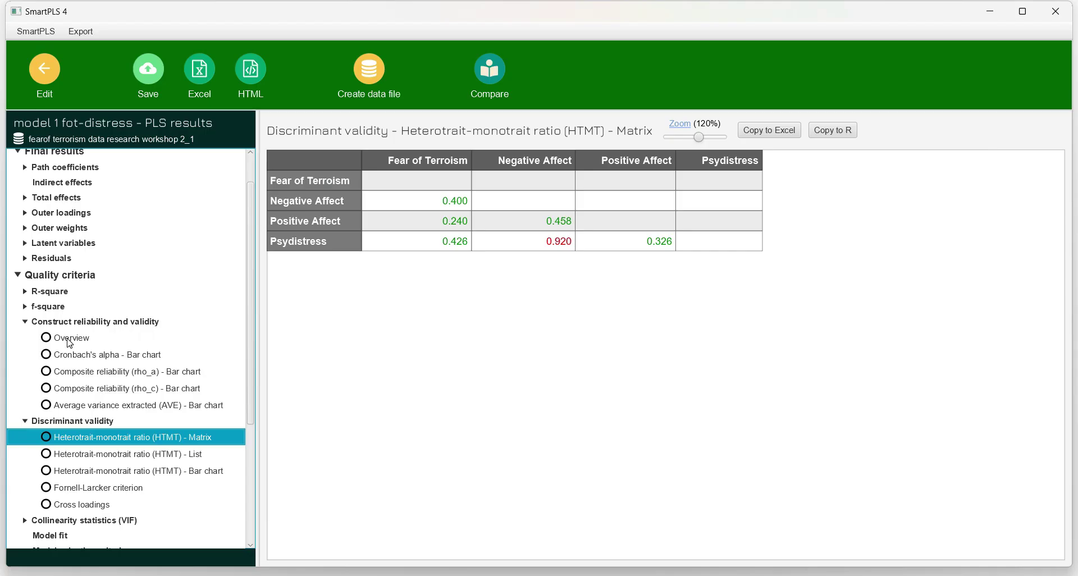
In the SmartPLS report, view the discriminant validity results: HTMT matrix, Fornell-Larcker criterion and cross loadings.
{"action": "left_click", "coordinate": [88, 420]}
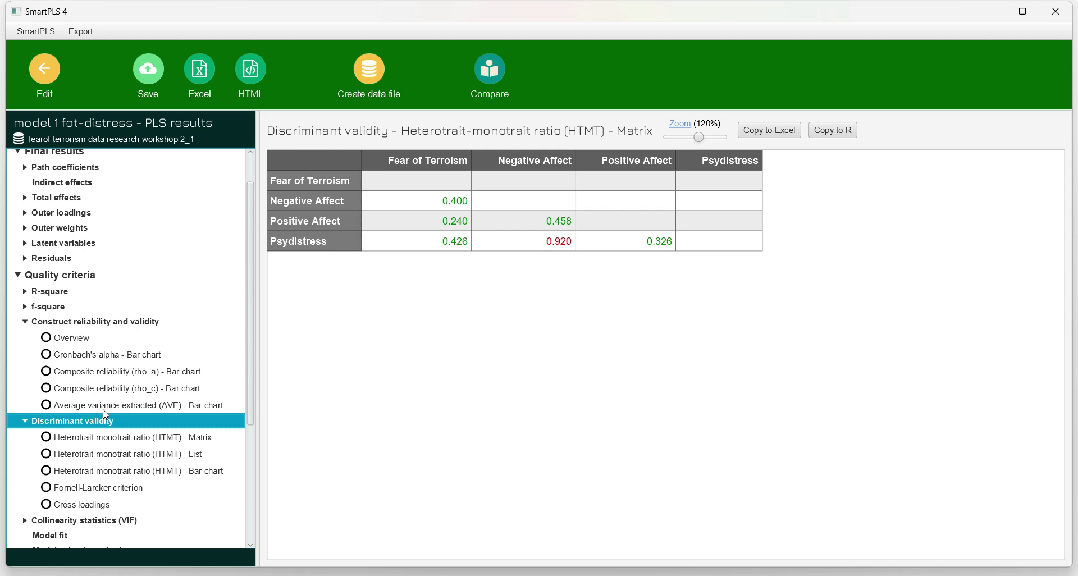
{"action": "left_click", "coordinate": [92, 442]}
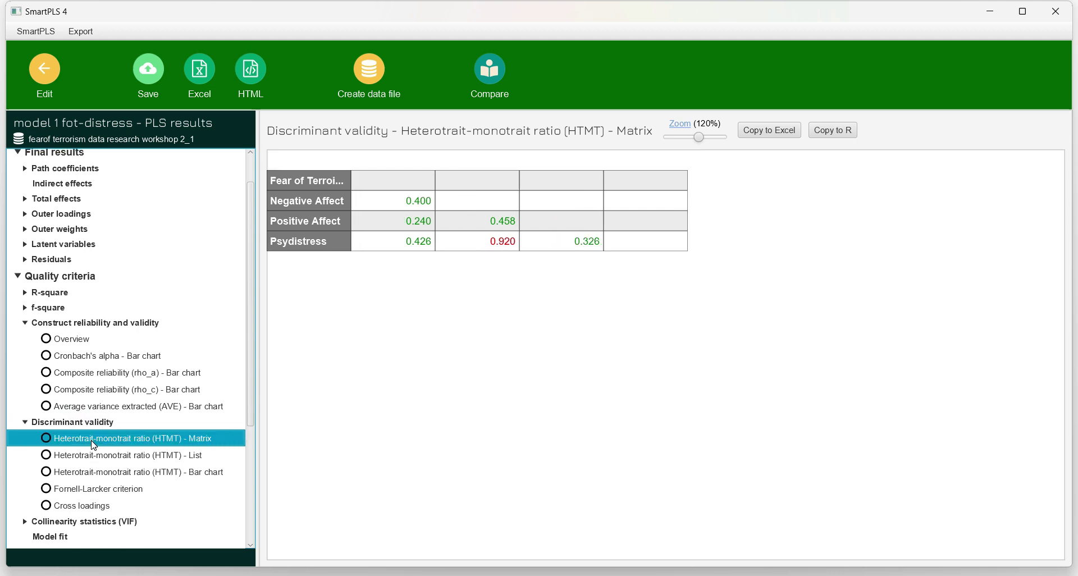
{"action": "left_click", "coordinate": [97, 488]}
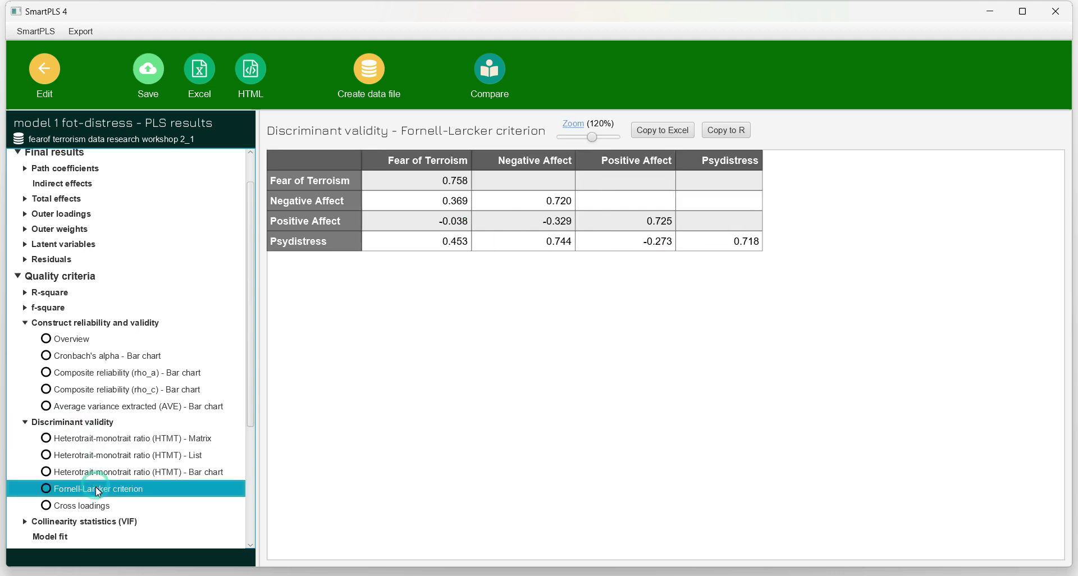
{"action": "left_click", "coordinate": [82, 504]}
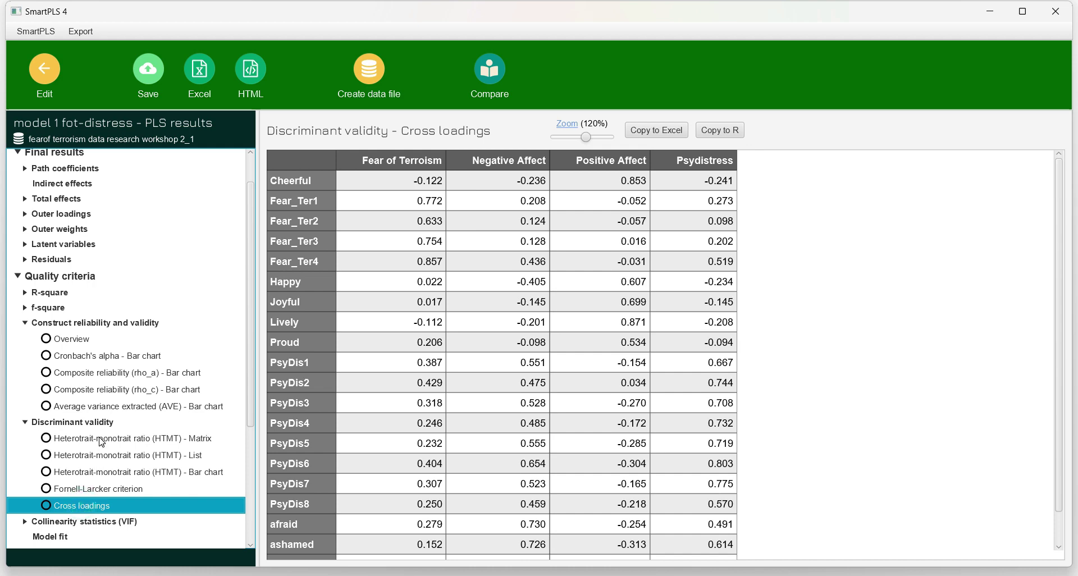
Examine the HTMT matrix, annotating the Negative Affect–Psydistress ratio with the threshold "< 0.9" and an arrow, then clear the marks.
{"action": "left_click", "coordinate": [99, 439]}
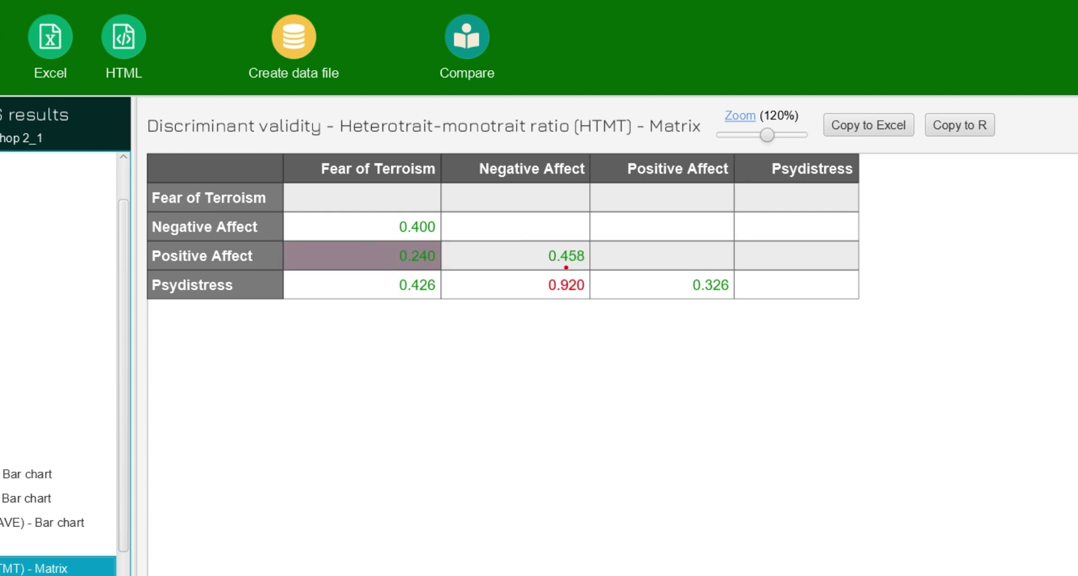
{"action": "left_click_drag", "start_coordinate": [559, 332], "coordinate": [573, 347]}
{"action": "mouse_move", "coordinate": [605, 316]}
{"action": "left_mouse_down"}
{"action": "mouse_move", "coordinate": [588, 345]}
{"action": "mouse_move", "coordinate": [600, 333]}
{"action": "mouse_move", "coordinate": [634, 343]}
{"action": "left_mouse_up"}
{"action": "left_click_drag", "start_coordinate": [689, 312], "coordinate": [696, 356]}
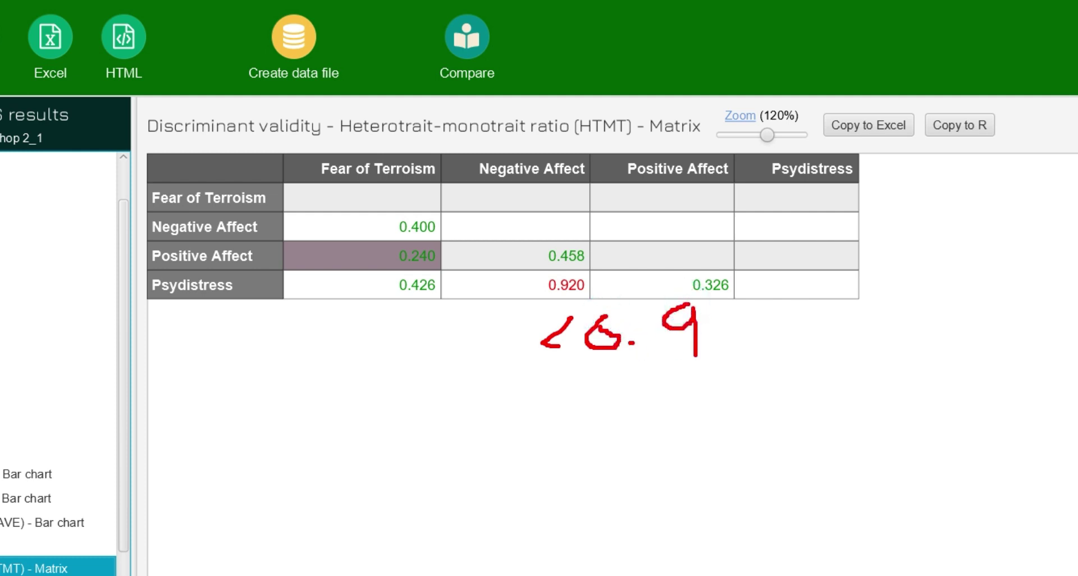
{"action": "mouse_move", "coordinate": [544, 322]}
{"action": "left_mouse_down"}
{"action": "mouse_move", "coordinate": [562, 289]}
{"action": "mouse_move", "coordinate": [570, 309]}
{"action": "left_mouse_up"}
{"action": "left_click", "coordinate": [590, 308]}
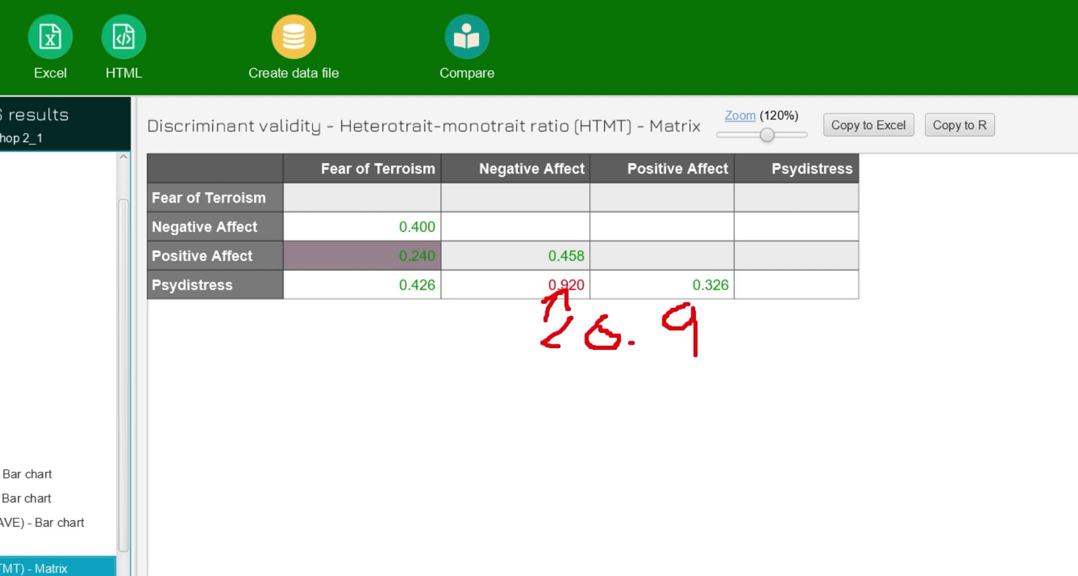
{"action": "key", "text": "Escape"}
Examine the Fornell-Larcker criterion, circling the diagonal values and marking the correlations below them for comparison.
{"action": "key", "text": "Down"}
{"action": "key", "text": "Down"}
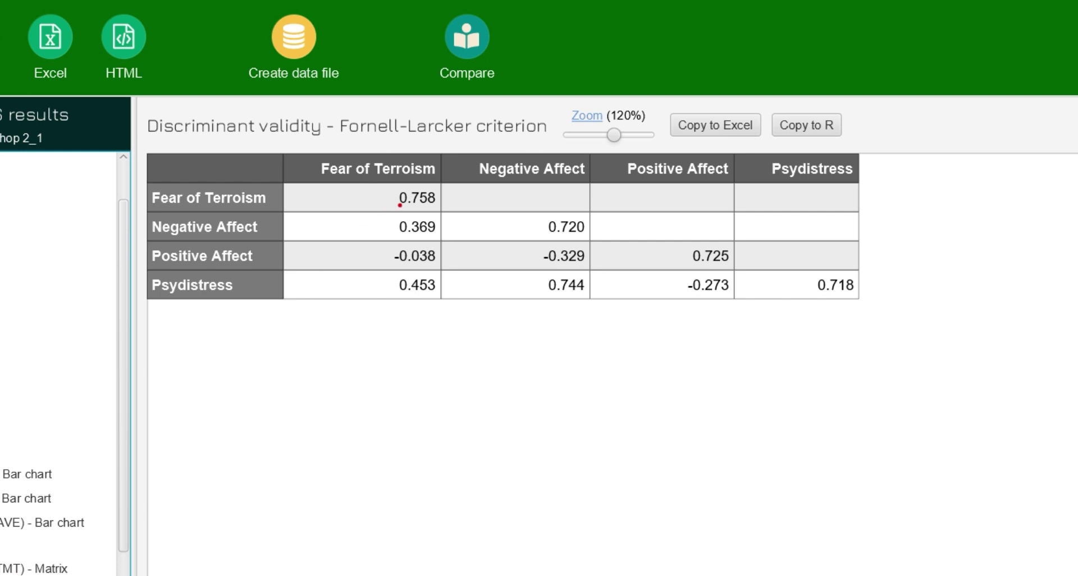
{"action": "mouse_move", "coordinate": [400, 205]}
{"action": "left_mouse_down"}
{"action": "mouse_move", "coordinate": [831, 305]}
{"action": "mouse_move", "coordinate": [872, 285]}
{"action": "mouse_move", "coordinate": [731, 252]}
{"action": "mouse_move", "coordinate": [576, 191]}
{"action": "mouse_move", "coordinate": [398, 186]}
{"action": "mouse_move", "coordinate": [389, 198]}
{"action": "left_mouse_up"}
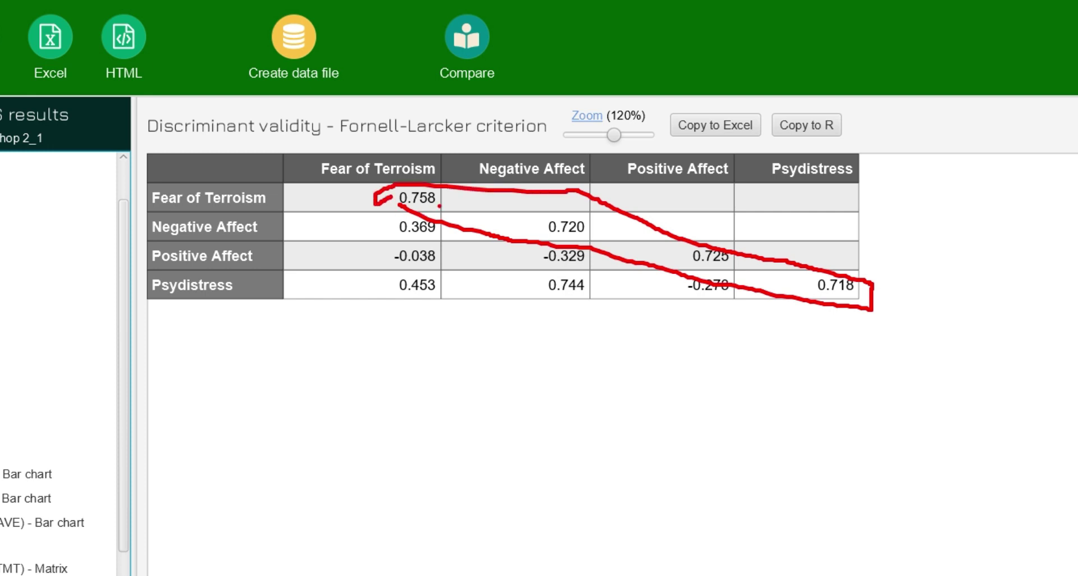
{"action": "left_click_drag", "start_coordinate": [390, 225], "coordinate": [389, 288]}
{"action": "left_click_drag", "start_coordinate": [510, 242], "coordinate": [512, 287]}
{"action": "left_click", "coordinate": [658, 277]}
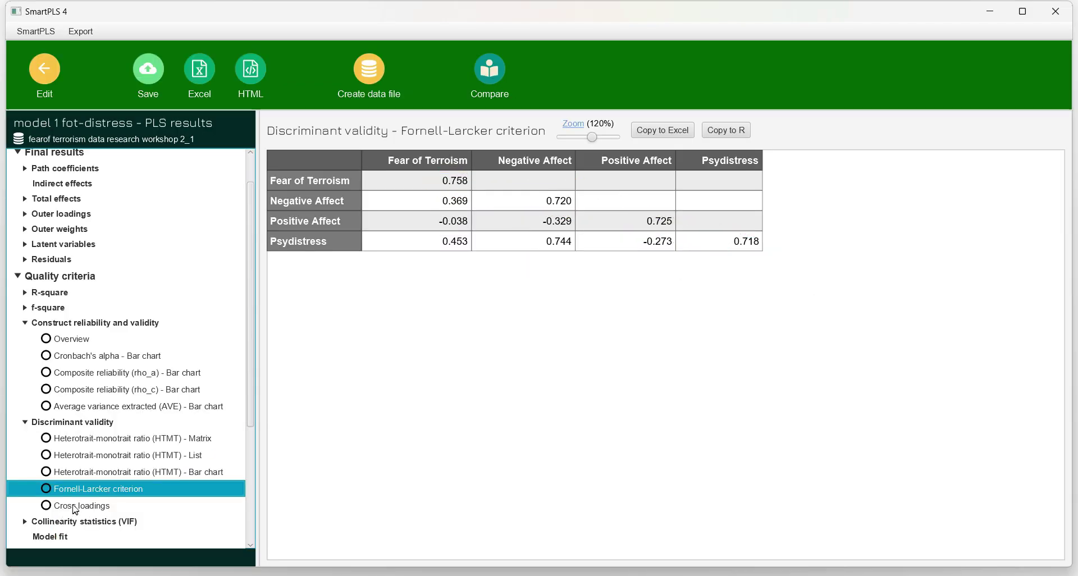
Examine the cross loadings, outlining the PsyDis and Negative Affect indicators' values under Negative Affect and Psydistress, then clear the marks.
{"action": "left_click", "coordinate": [71, 504]}
{"action": "scroll", "coordinate": [774, 414], "scroll_direction": "down", "scroll_amount": 1}
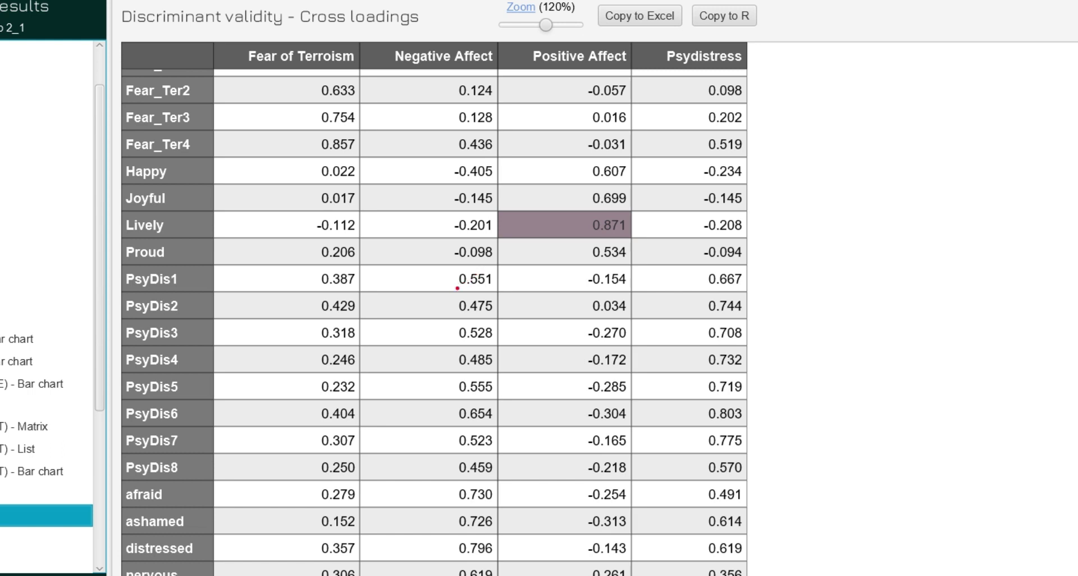
{"action": "mouse_move", "coordinate": [444, 279]}
{"action": "left_mouse_down"}
{"action": "mouse_move", "coordinate": [462, 419]}
{"action": "mouse_move", "coordinate": [452, 481]}
{"action": "mouse_move", "coordinate": [502, 472]}
{"action": "mouse_move", "coordinate": [524, 417]}
{"action": "mouse_move", "coordinate": [517, 279]}
{"action": "mouse_move", "coordinate": [459, 276]}
{"action": "left_mouse_up"}
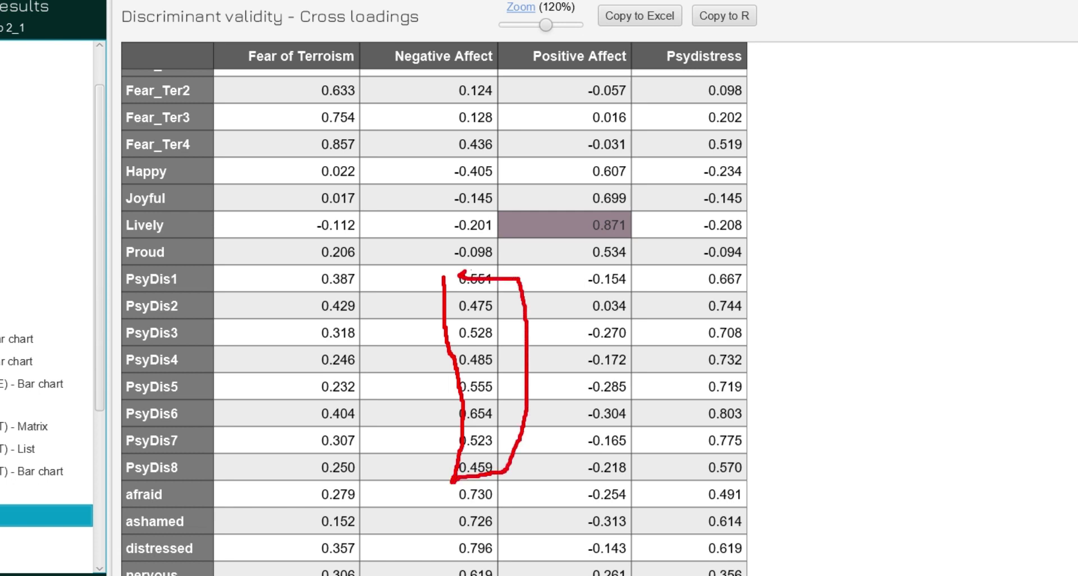
{"action": "mouse_move", "coordinate": [672, 262]}
{"action": "left_mouse_down"}
{"action": "mouse_move", "coordinate": [674, 472]}
{"action": "mouse_move", "coordinate": [755, 472]}
{"action": "mouse_move", "coordinate": [761, 267]}
{"action": "mouse_move", "coordinate": [753, 256]}
{"action": "mouse_move", "coordinate": [663, 268]}
{"action": "left_mouse_up"}
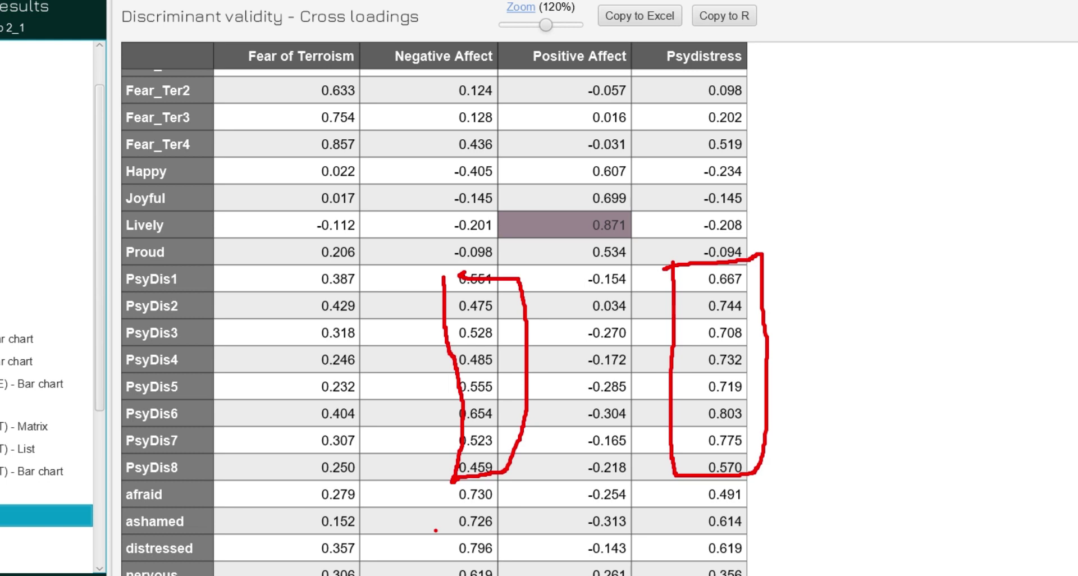
{"action": "left_click_drag", "start_coordinate": [694, 493], "coordinate": [686, 575]}
{"action": "mouse_move", "coordinate": [756, 575]}
{"action": "left_mouse_down"}
{"action": "mouse_move", "coordinate": [747, 475]}
{"action": "mouse_move", "coordinate": [691, 487]}
{"action": "left_mouse_up"}
{"action": "mouse_move", "coordinate": [448, 493]}
{"action": "left_mouse_down"}
{"action": "mouse_move", "coordinate": [456, 575]}
{"action": "mouse_move", "coordinate": [510, 487]}
{"action": "mouse_move", "coordinate": [475, 483]}
{"action": "left_mouse_up"}
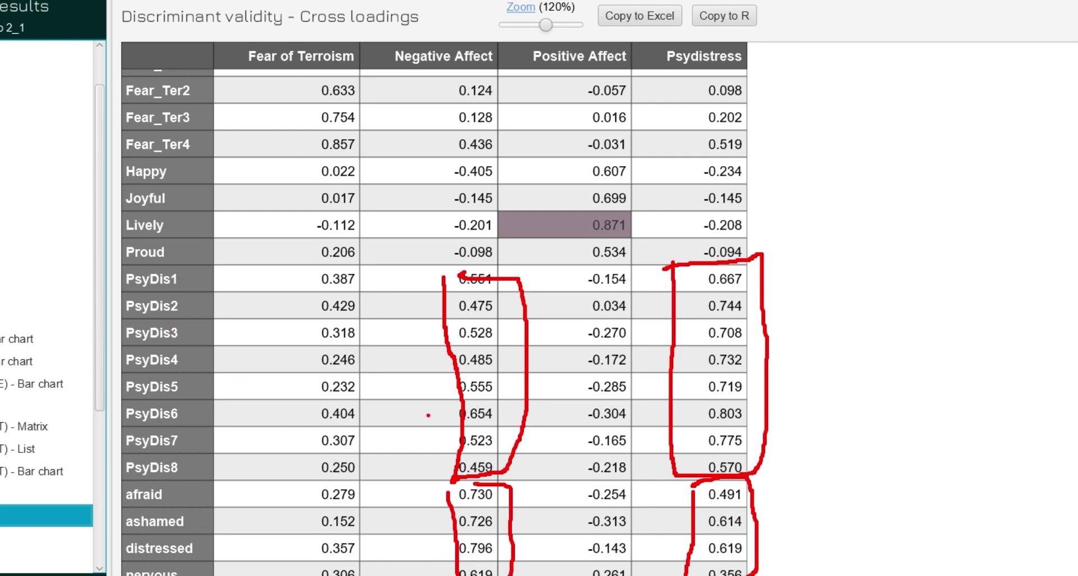
{"action": "key", "text": "Escape"}
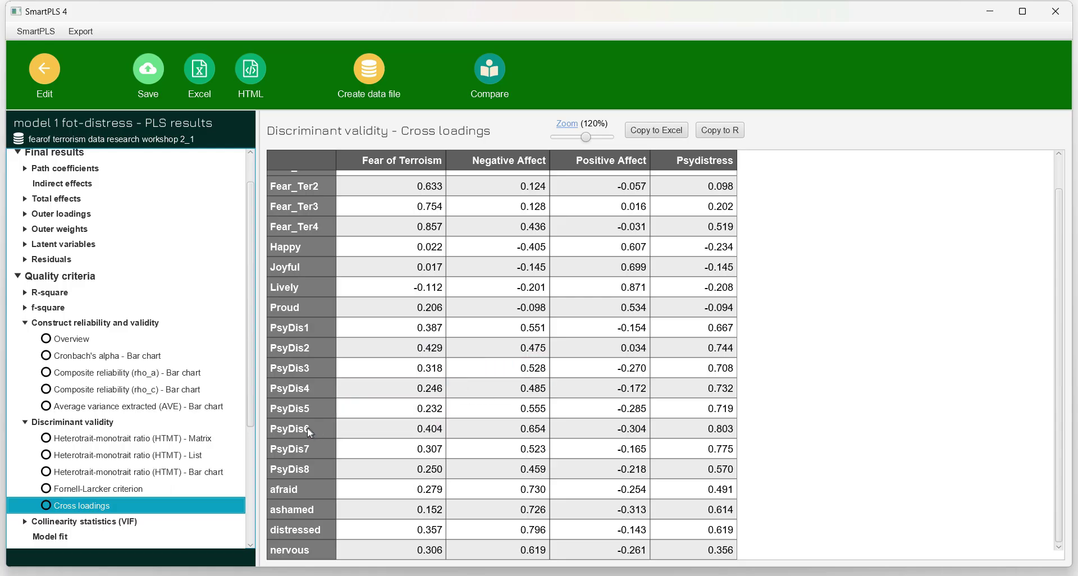
Return to the model, delete the PsyDis6 indicator from Psydistress, and recalculate with the PLS-SEM algorithm.
{"action": "left_click", "coordinate": [45, 79]}
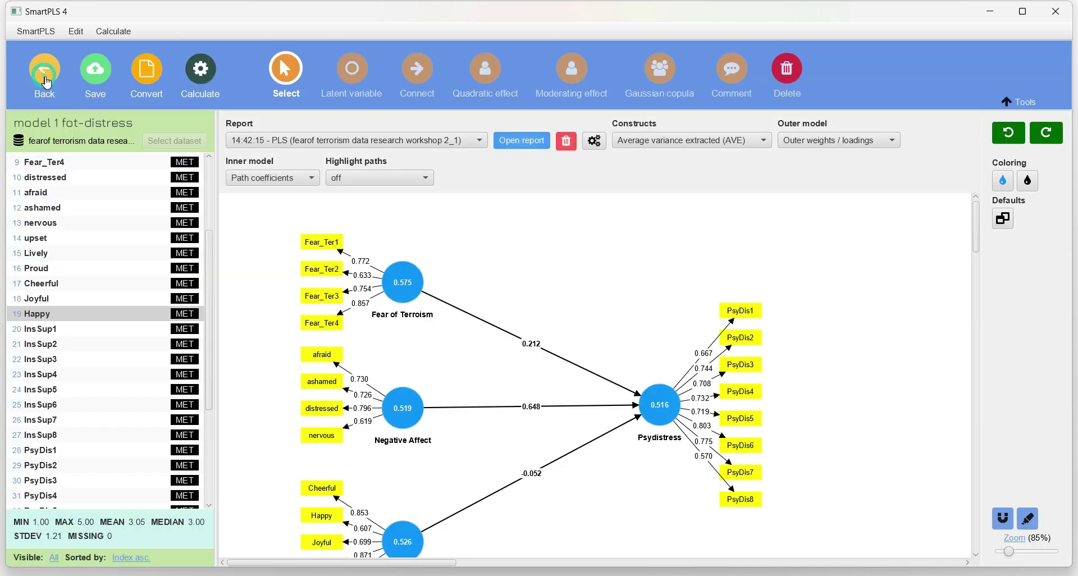
{"action": "left_click", "coordinate": [749, 450]}
{"action": "key", "text": "Delete"}
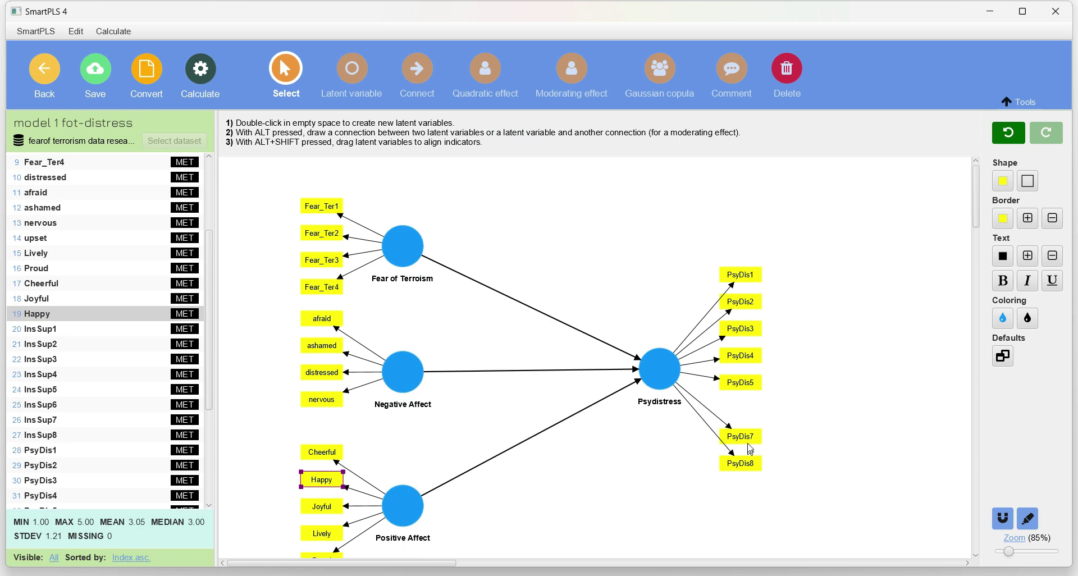
{"action": "left_click", "coordinate": [207, 78]}
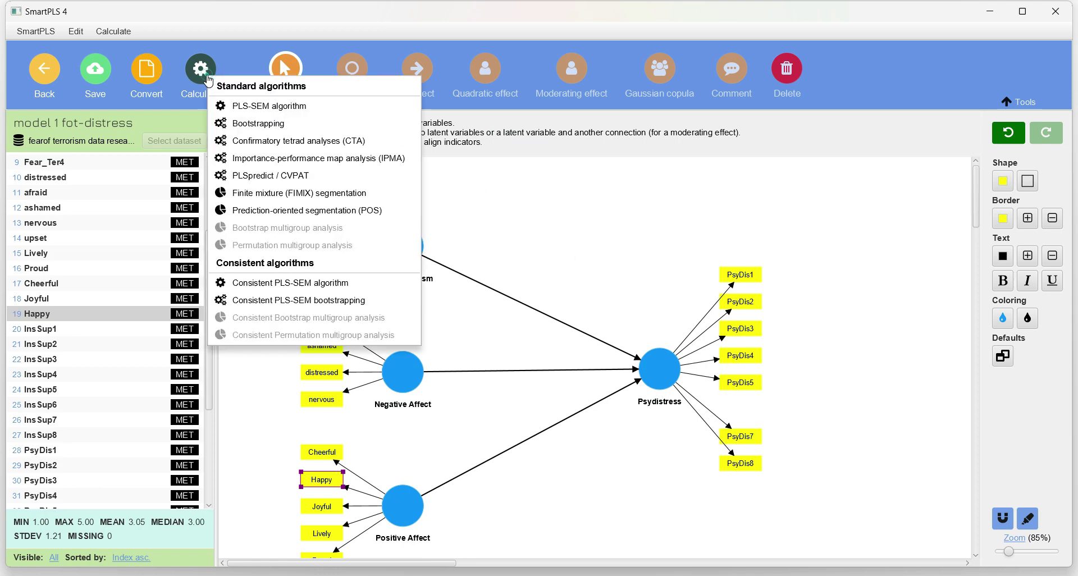
{"action": "left_click", "coordinate": [258, 106]}
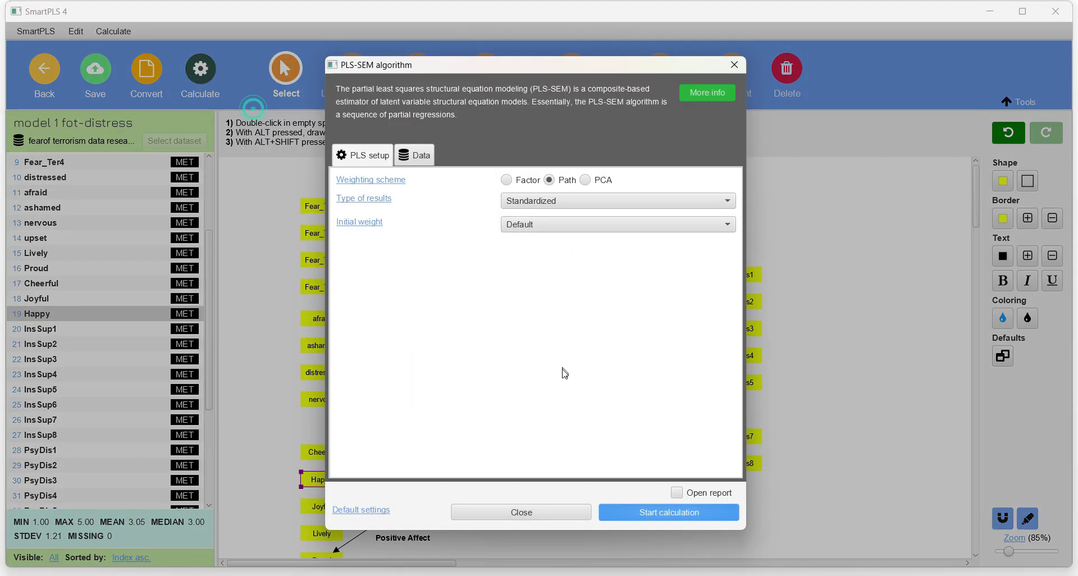
{"action": "left_click", "coordinate": [669, 512]}
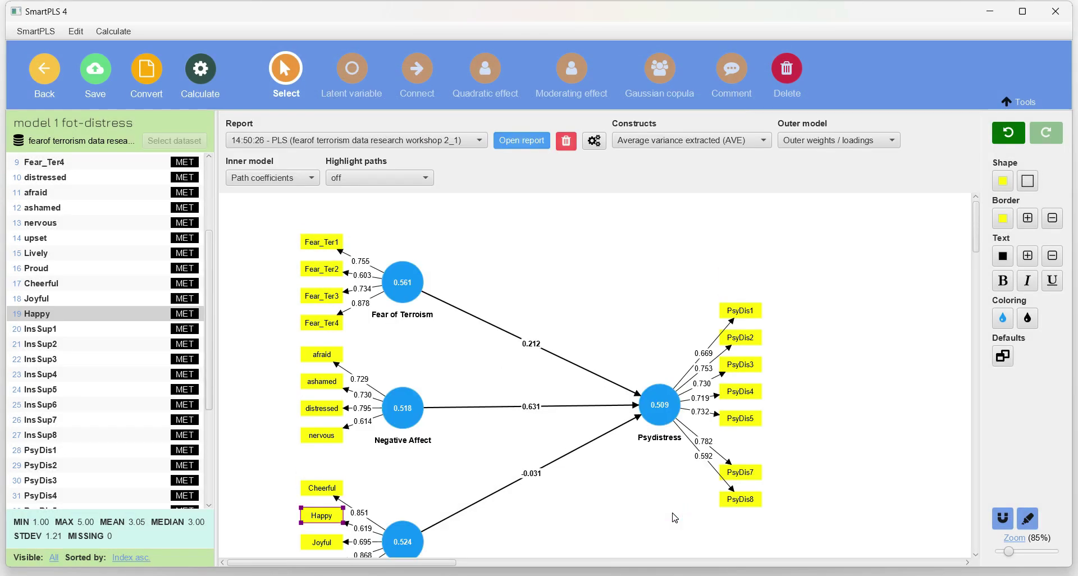
Open the new report and check discriminant validity in the HTMT matrix and the cross loadings.
{"action": "left_click", "coordinate": [522, 140]}
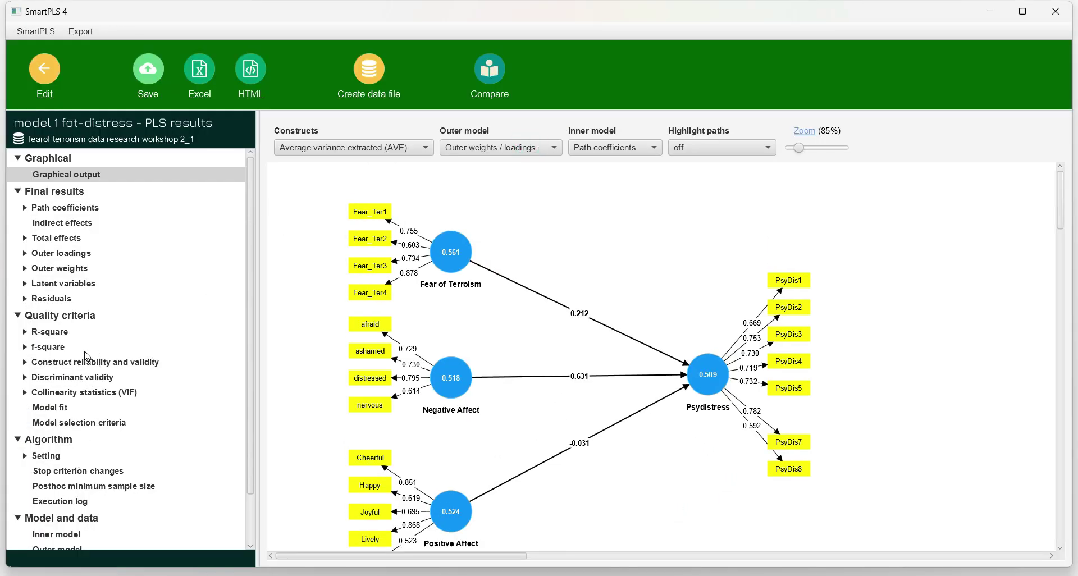
{"action": "left_click", "coordinate": [51, 377]}
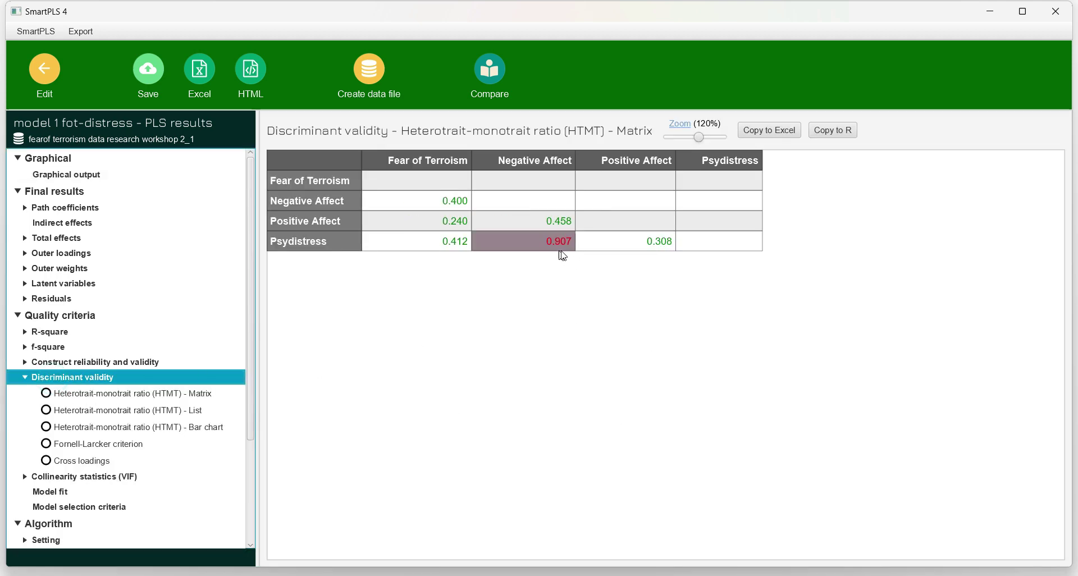
{"action": "left_click", "coordinate": [82, 462]}
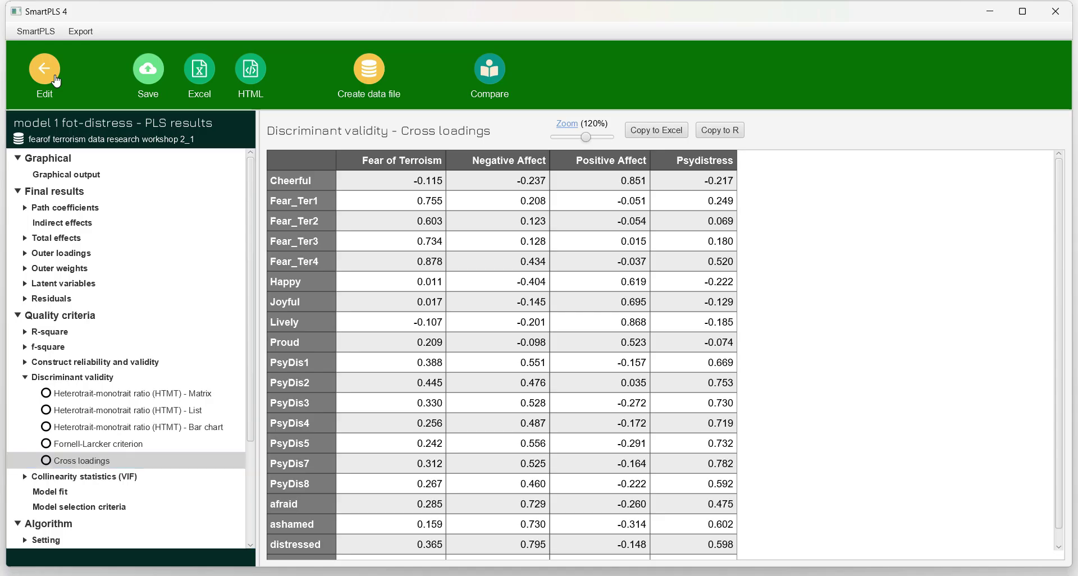
Return to the model, delete the PsyDis8 indicator from Psydistress, and rerun the PLS-SEM algorithm.
{"action": "left_click", "coordinate": [56, 78]}
{"action": "left_click", "coordinate": [737, 504]}
{"action": "key", "text": "Delete"}
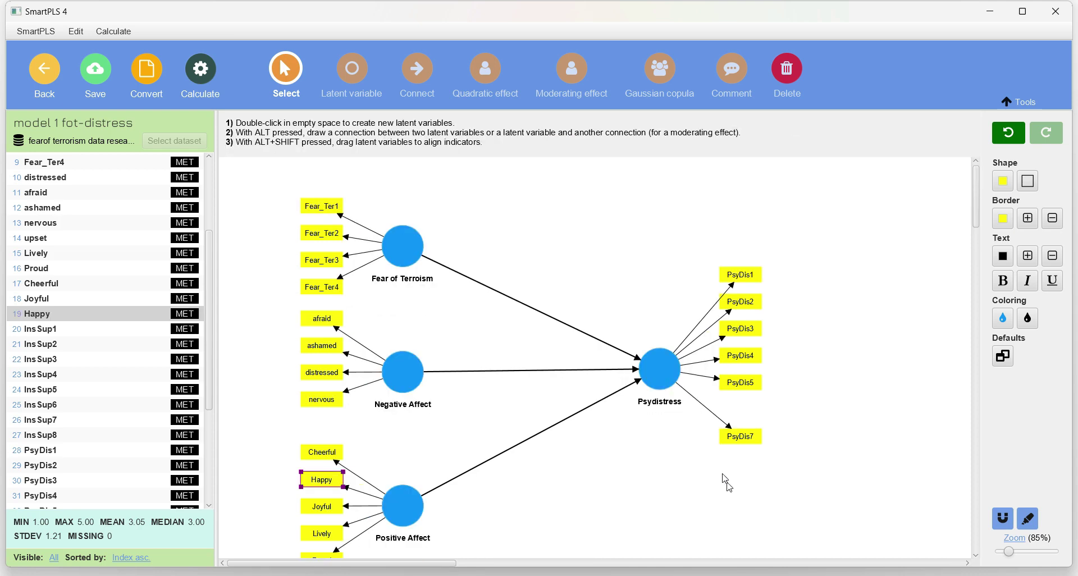
{"action": "left_click", "coordinate": [218, 71]}
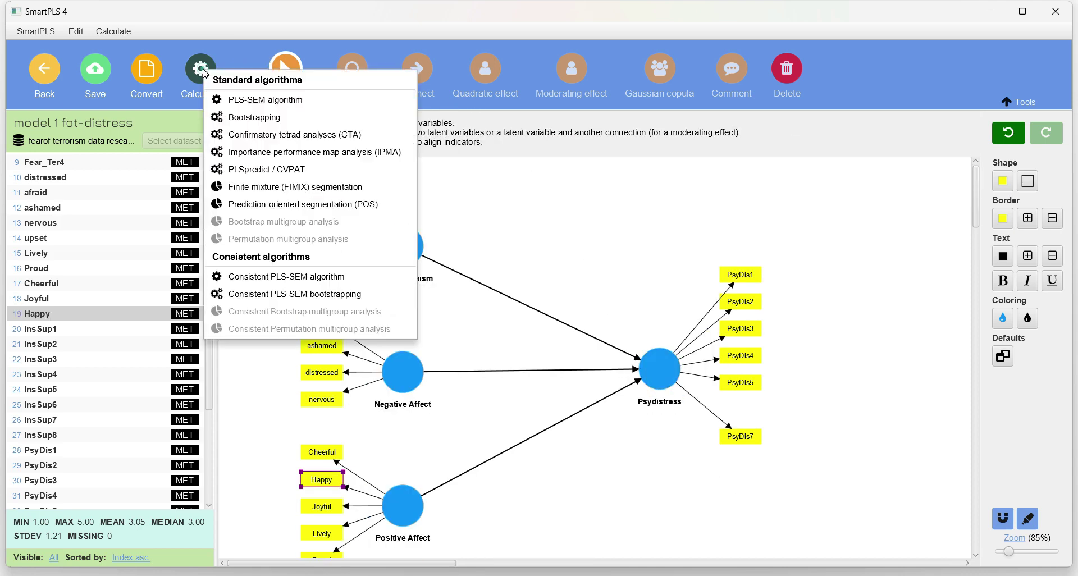
{"action": "left_click", "coordinate": [224, 99]}
{"action": "left_click", "coordinate": [683, 509]}
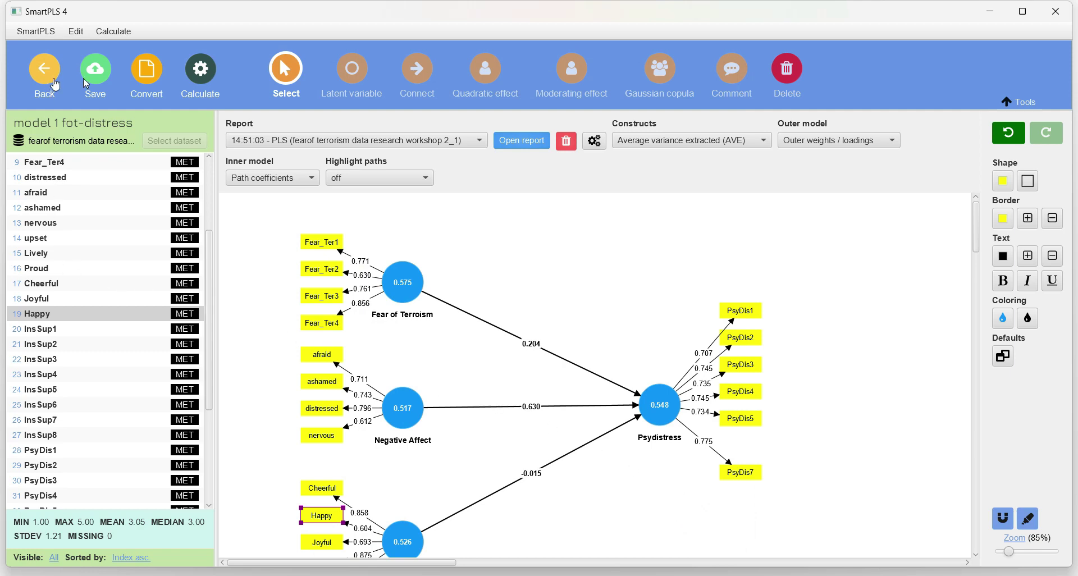
Open the new report and check discriminant validity in the HTMT matrix and the cross loadings.
{"action": "left_click", "coordinate": [520, 143]}
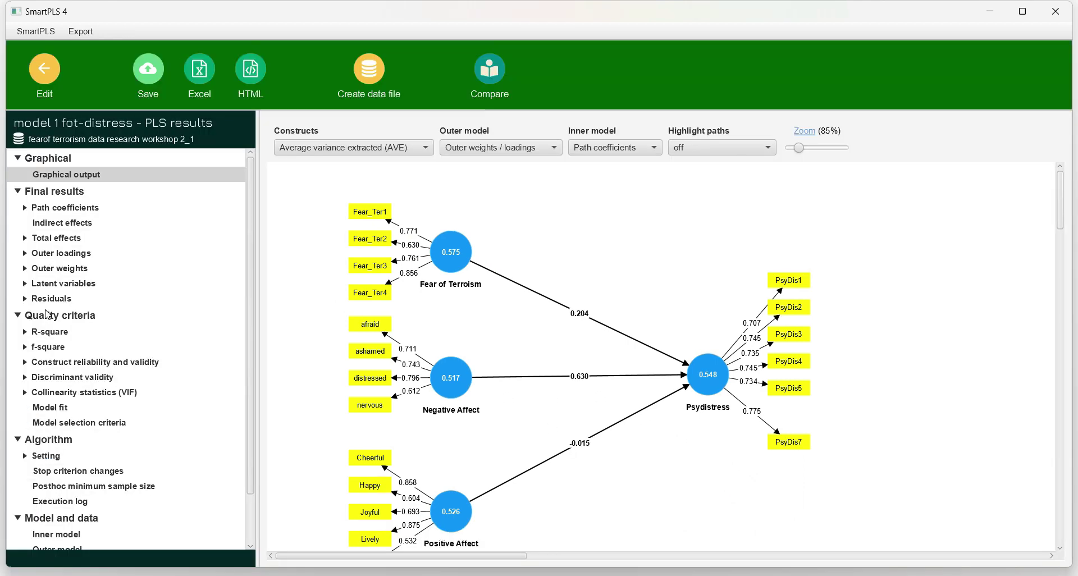
{"action": "left_click", "coordinate": [54, 378]}
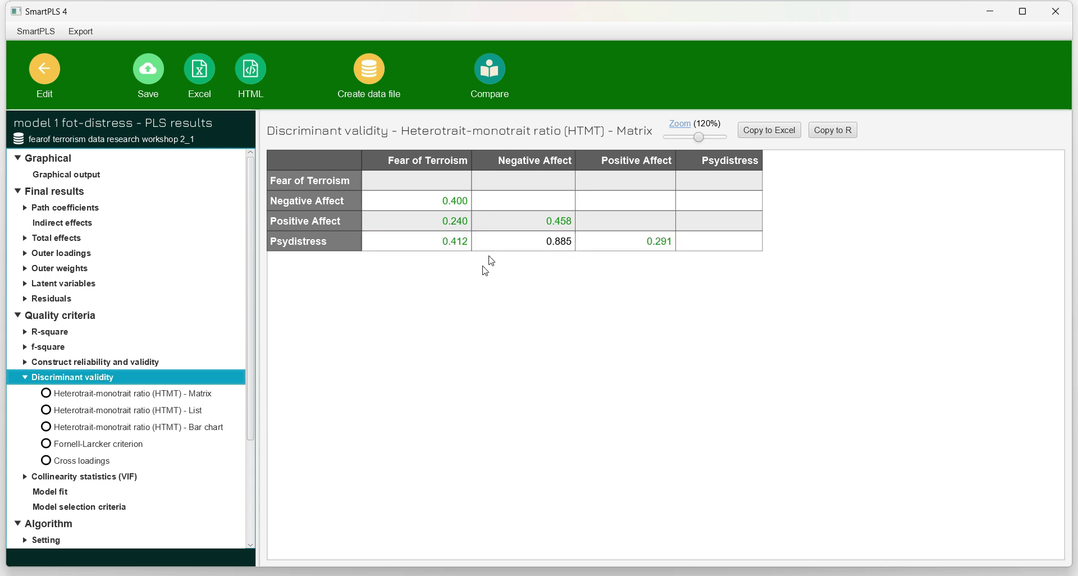
{"action": "left_click", "coordinate": [86, 462]}
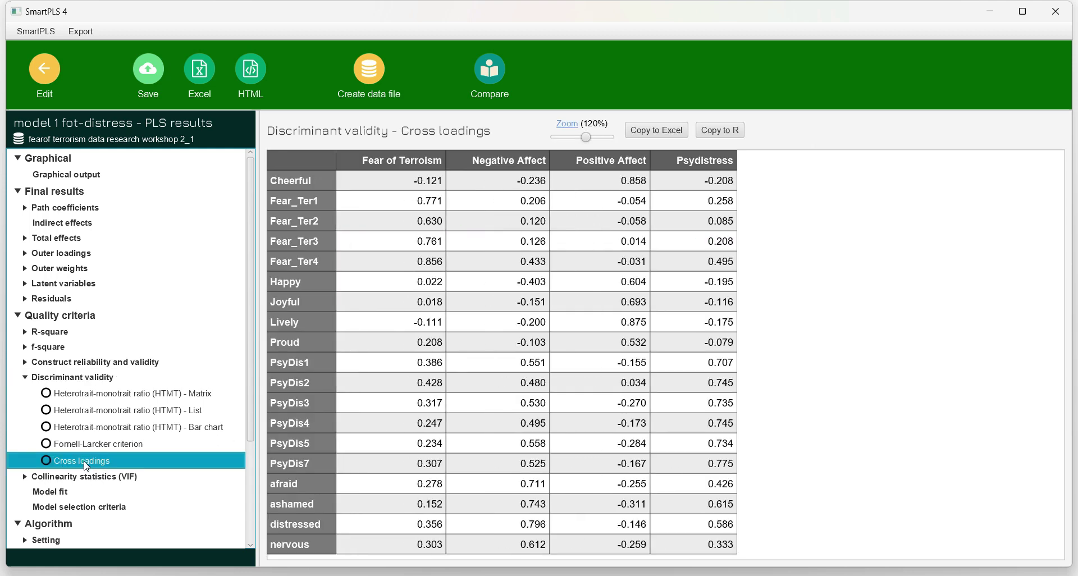
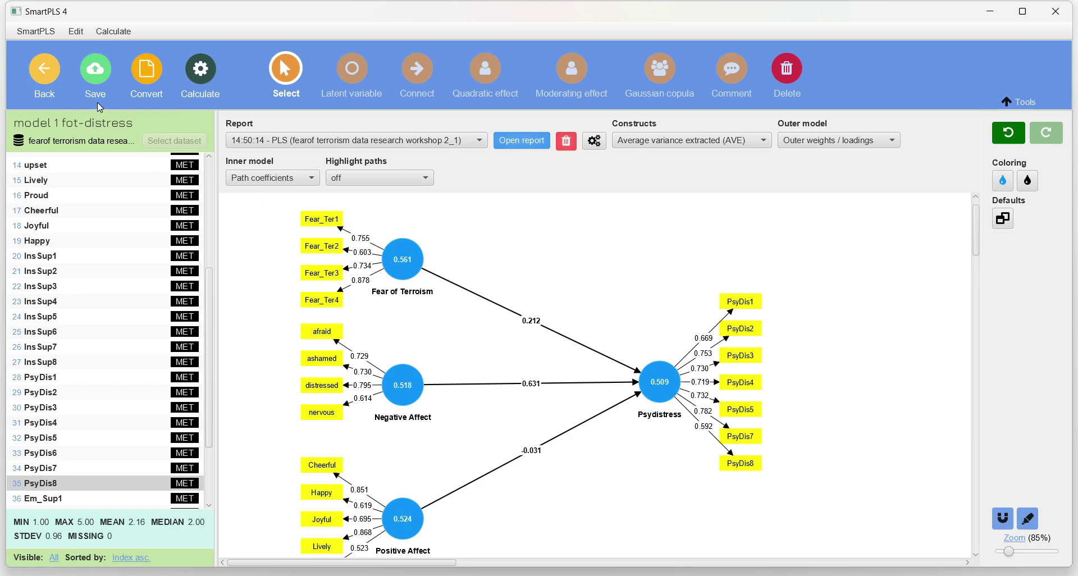
Return to the workspace, open the "fearof terrorism data research workshop 2_1" dataset, and display its indicator correlations.
{"action": "left_click", "coordinate": [45, 70]}
{"action": "left_click", "coordinate": [522, 323]}
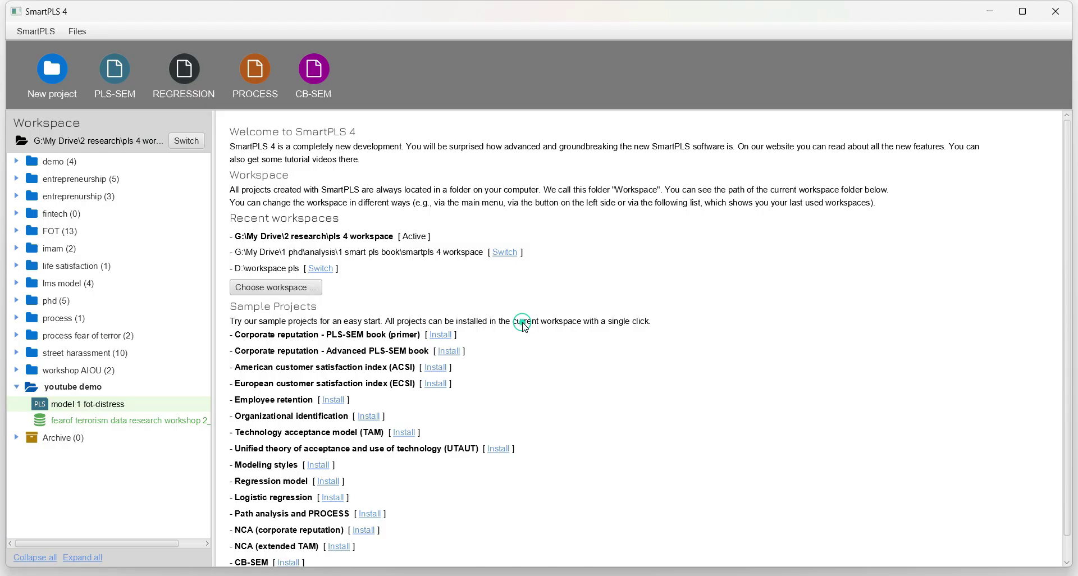
{"action": "double_click", "coordinate": [67, 416]}
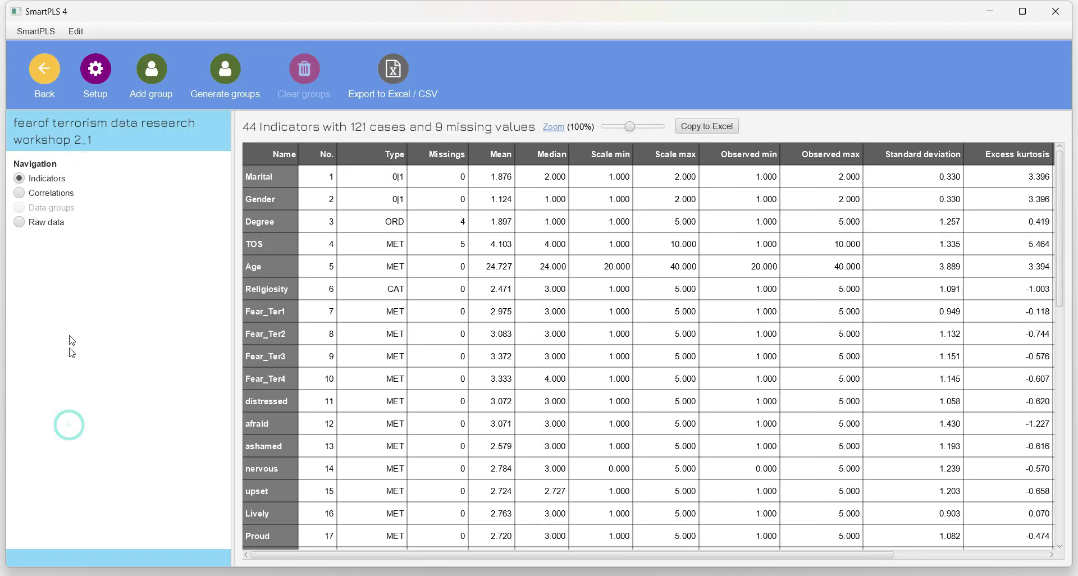
{"action": "left_click", "coordinate": [21, 194]}
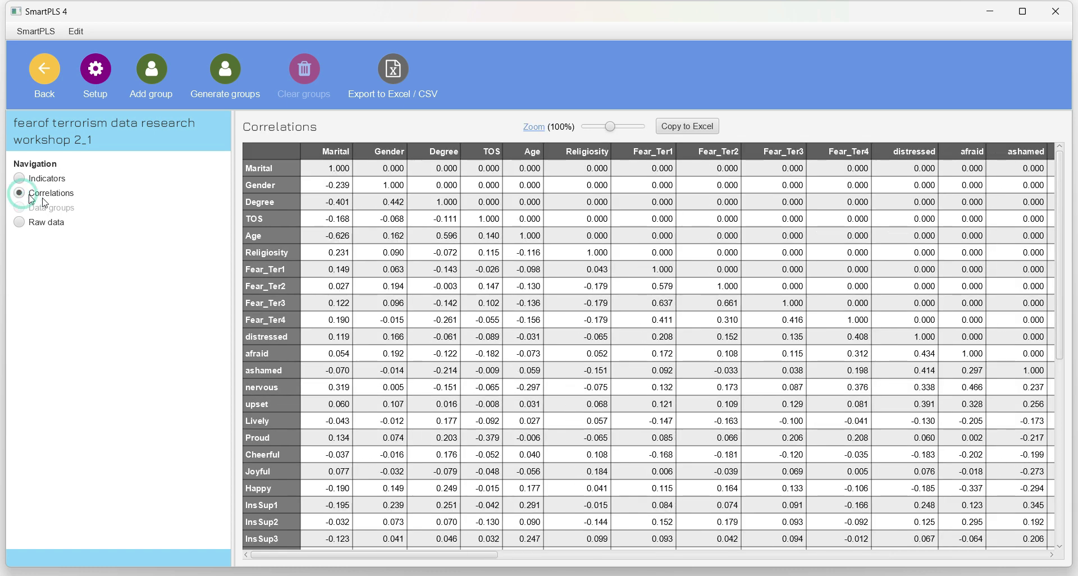
Examine the correlations among the PsyDis1 to PsyDis8 indicators in the enlarged correlation table.
{"action": "scroll", "coordinate": [422, 425], "scroll_direction": "down", "scroll_amount": 3}
{"action": "scroll", "coordinate": [422, 425], "scroll_direction": "down", "scroll_amount": 2}
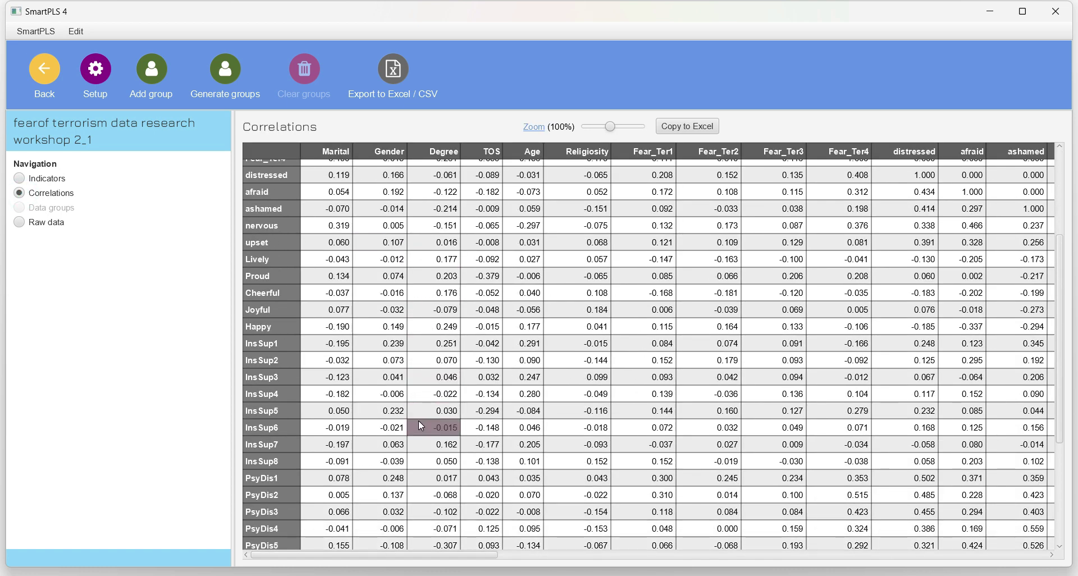
{"action": "scroll", "coordinate": [289, 430], "scroll_direction": "down", "scroll_amount": 3}
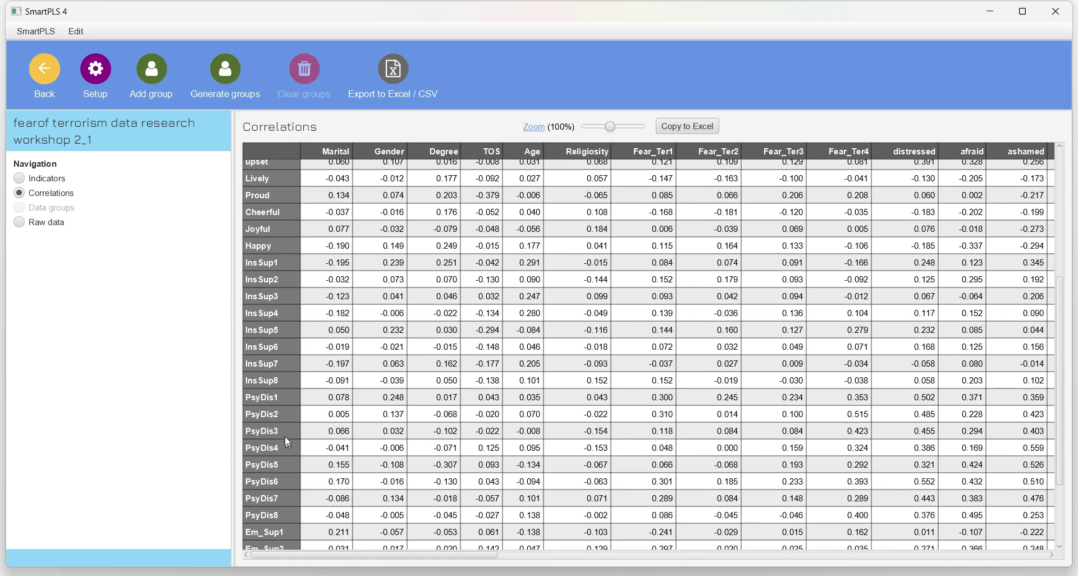
{"action": "left_click_drag", "start_coordinate": [359, 557], "coordinate": [838, 540]}
{"action": "scroll", "coordinate": [838, 540], "scroll_direction": "up", "scroll_amount": 1}
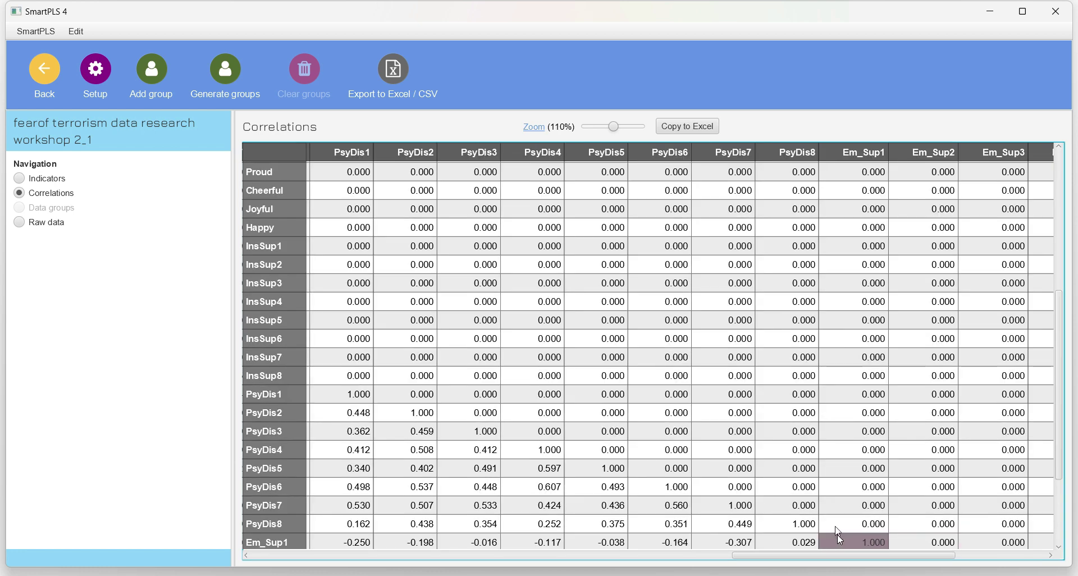
{"action": "scroll", "coordinate": [782, 369], "scroll_direction": "up", "scroll_amount": 1}
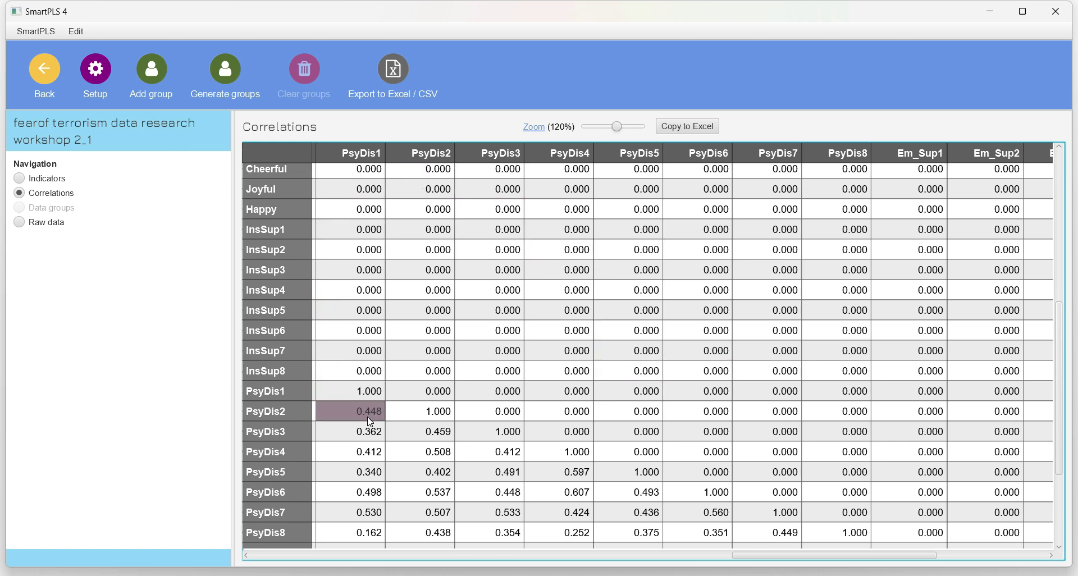
{"action": "scroll", "coordinate": [368, 414], "scroll_direction": "down", "scroll_amount": 2}
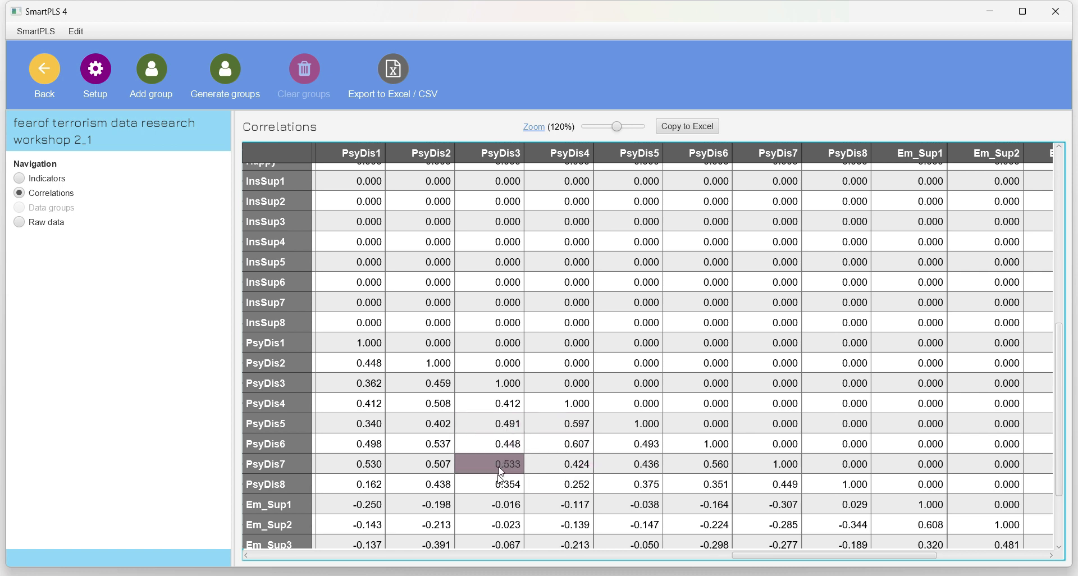
Reopen the model 1 fot-distress, delete the PsyDis8 indicator from Psydistress, and recalculate with the PLS-SEM algorithm.
{"action": "left_click", "coordinate": [50, 78]}
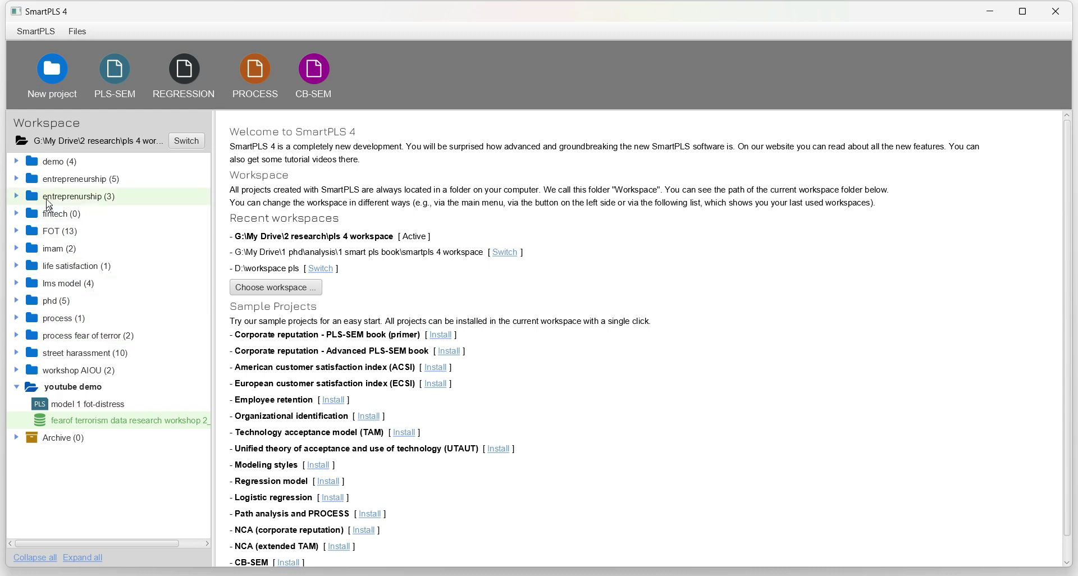
{"action": "double_click", "coordinate": [65, 406]}
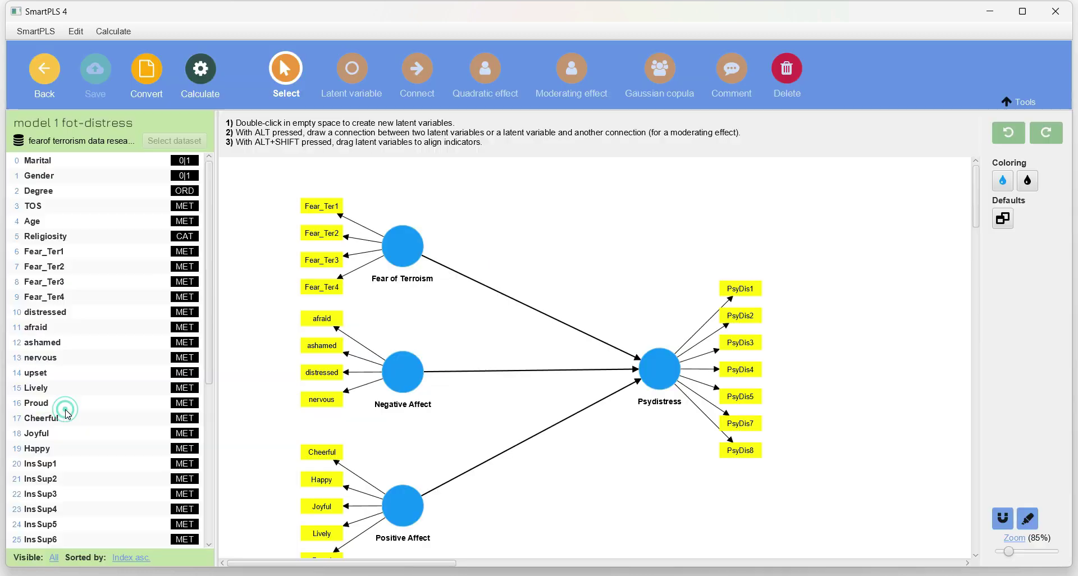
{"action": "left_click", "coordinate": [743, 452]}
{"action": "key", "text": "Delete"}
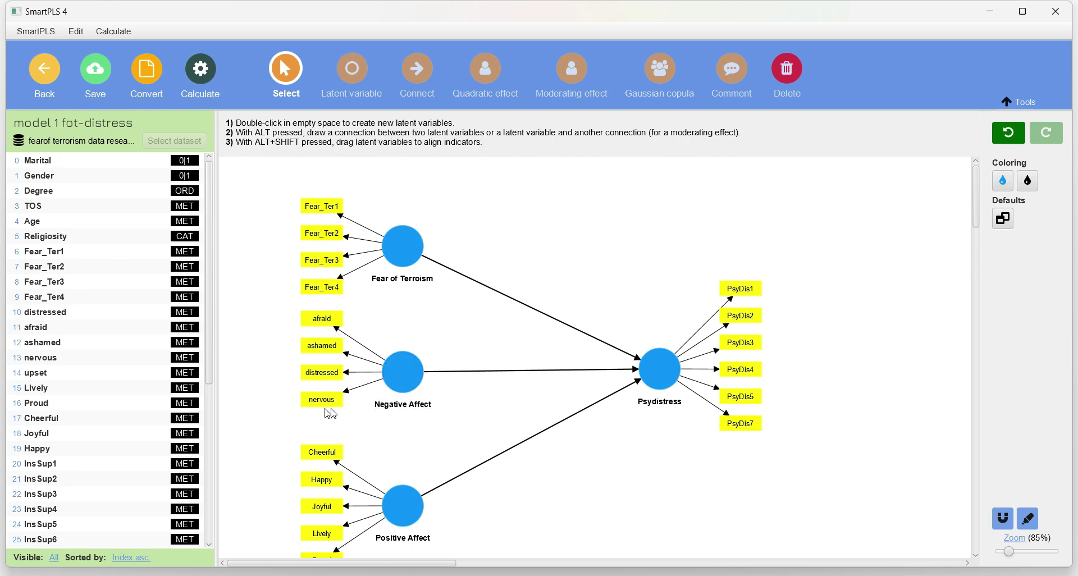
{"action": "left_click", "coordinate": [216, 84]}
{"action": "left_click", "coordinate": [224, 104]}
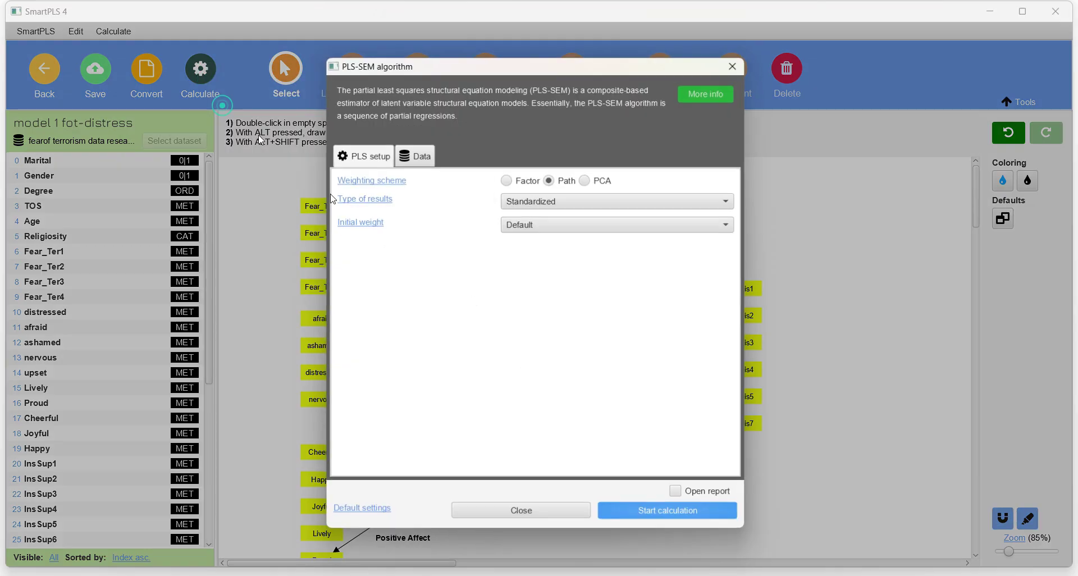
{"action": "left_click", "coordinate": [665, 510]}
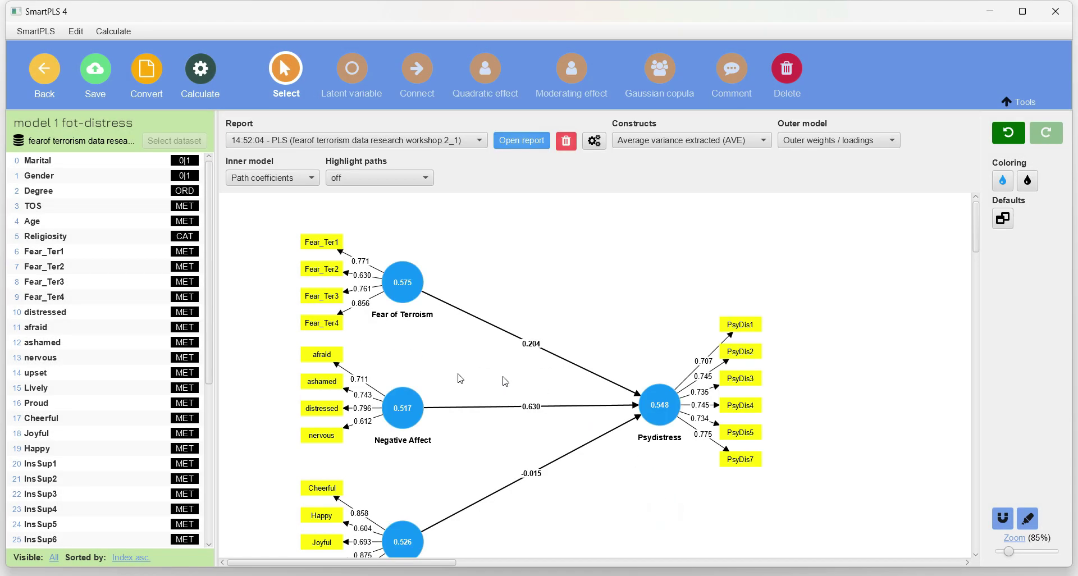
Check the HTMT matrix in the recalculated model's report, and go back to the model.
{"action": "left_click", "coordinate": [502, 142]}
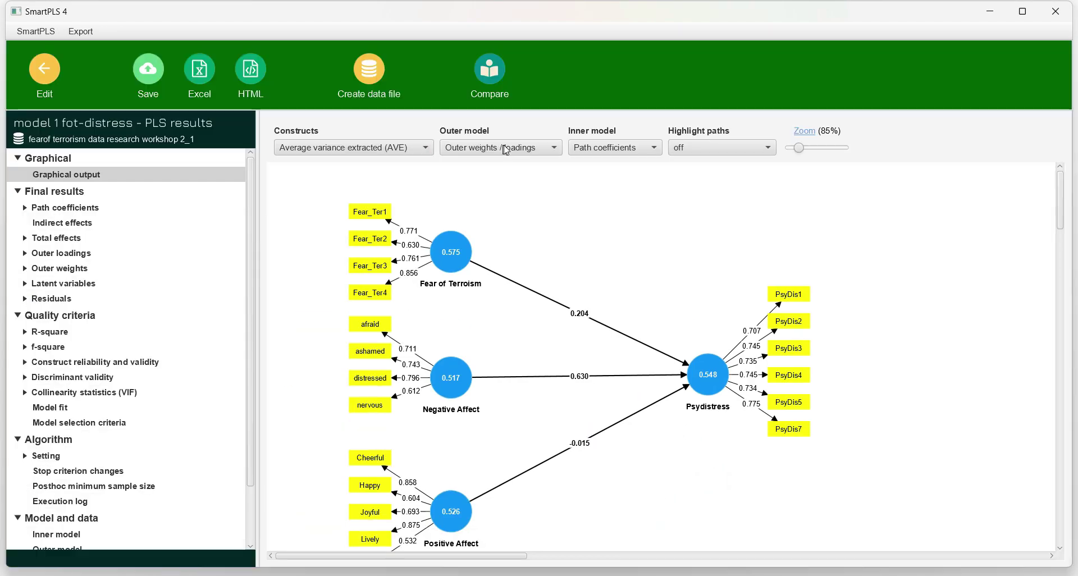
{"action": "left_click", "coordinate": [54, 380]}
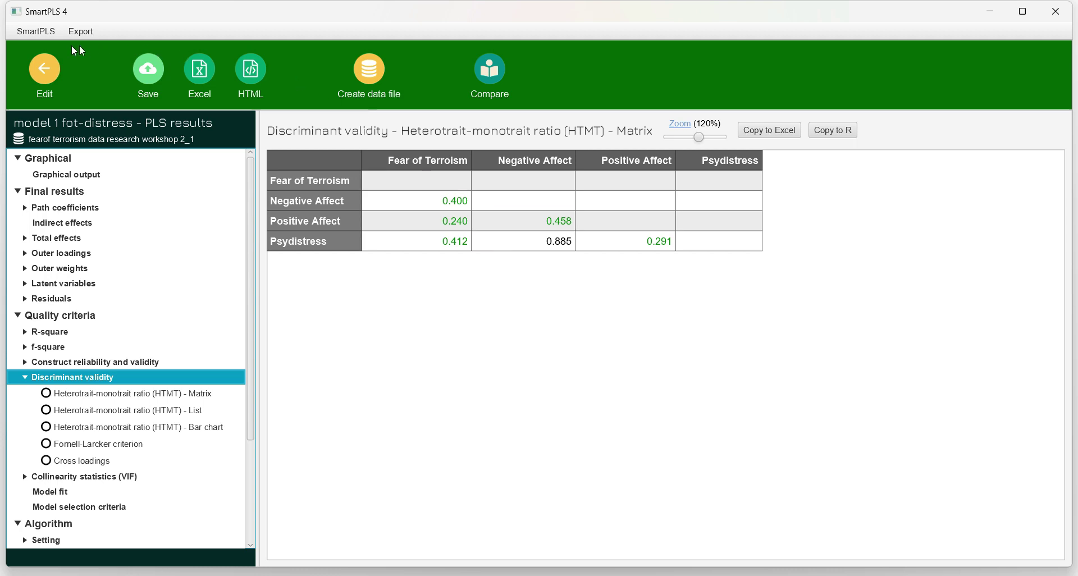
{"action": "left_click", "coordinate": [42, 73]}
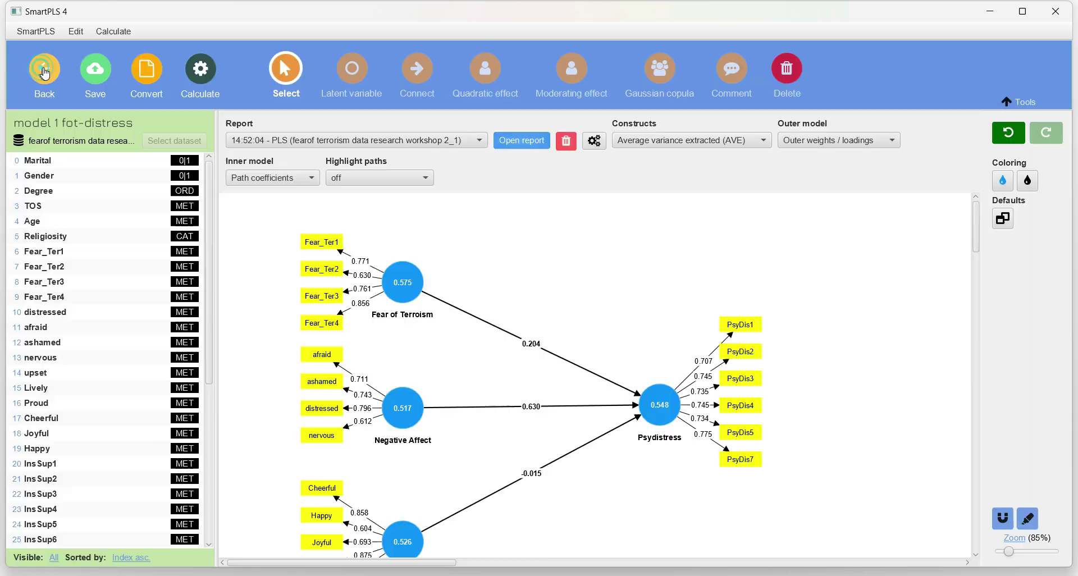
Delete the PsyDis1 indicator from Psydistress and rerun the PLS-SEM algorithm.
{"action": "double_click", "coordinate": [740, 321]}
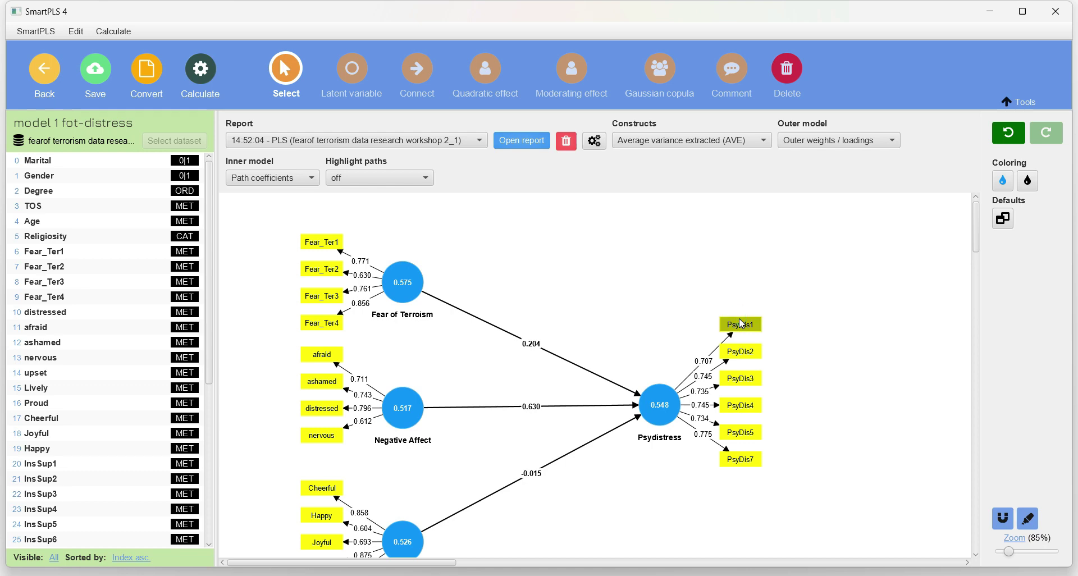
{"action": "key", "text": "Escape"}
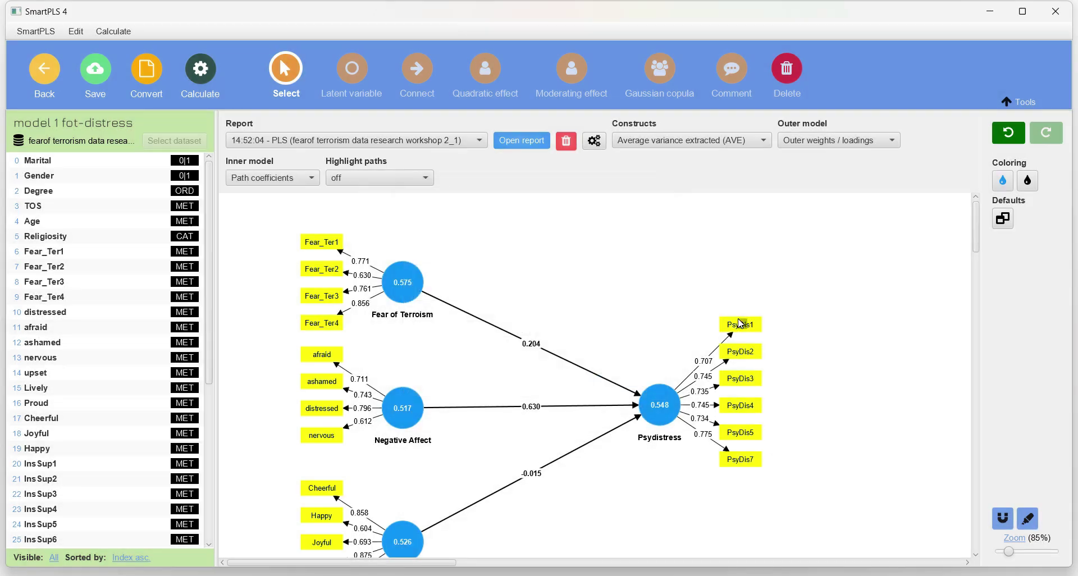
{"action": "left_click", "coordinate": [741, 323]}
{"action": "key", "text": "Delete"}
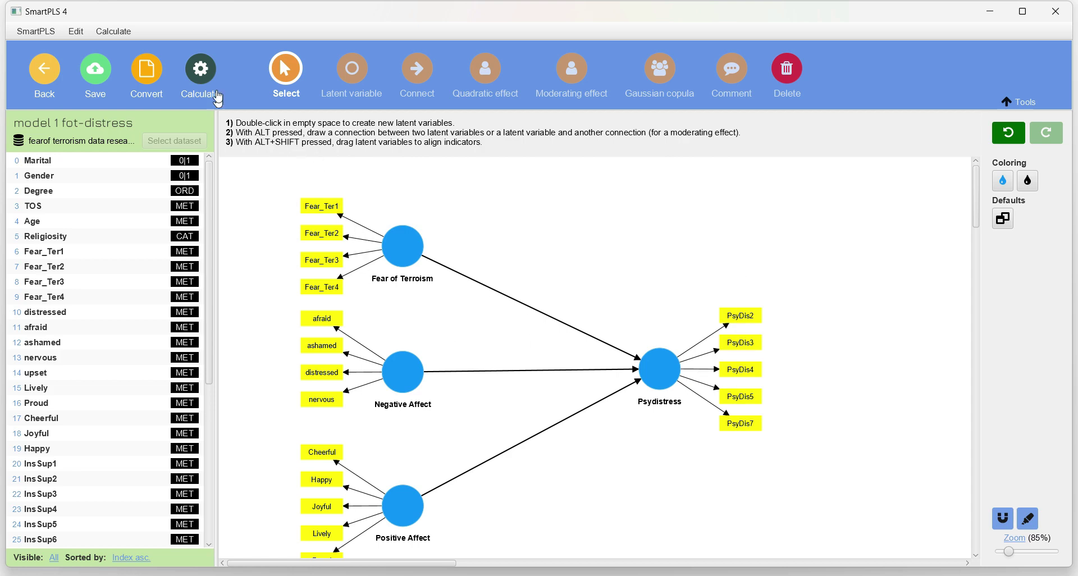
{"action": "left_click", "coordinate": [200, 75]}
{"action": "left_click", "coordinate": [238, 110]}
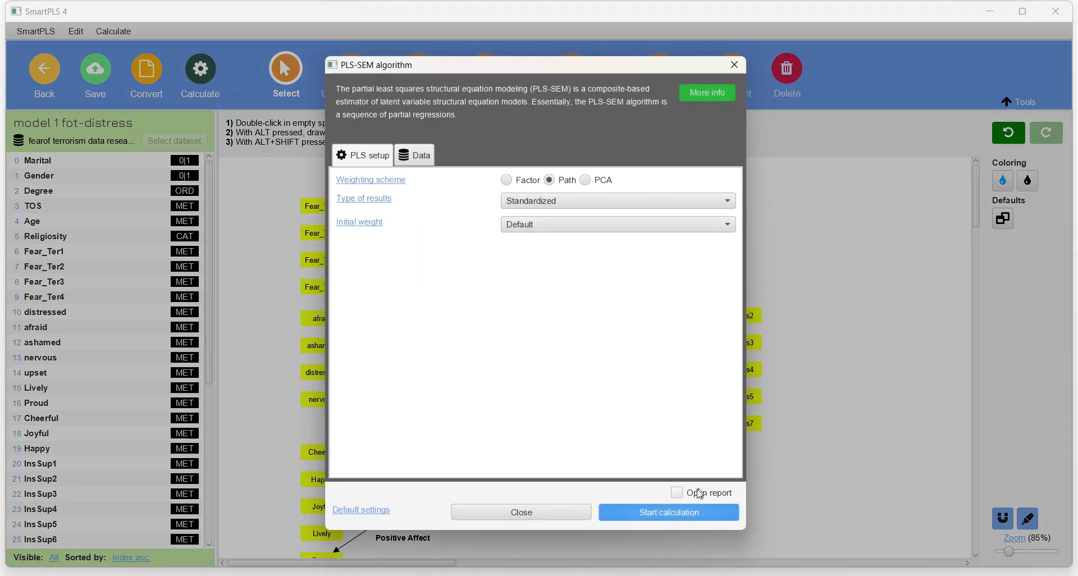
{"action": "left_click", "coordinate": [690, 512]}
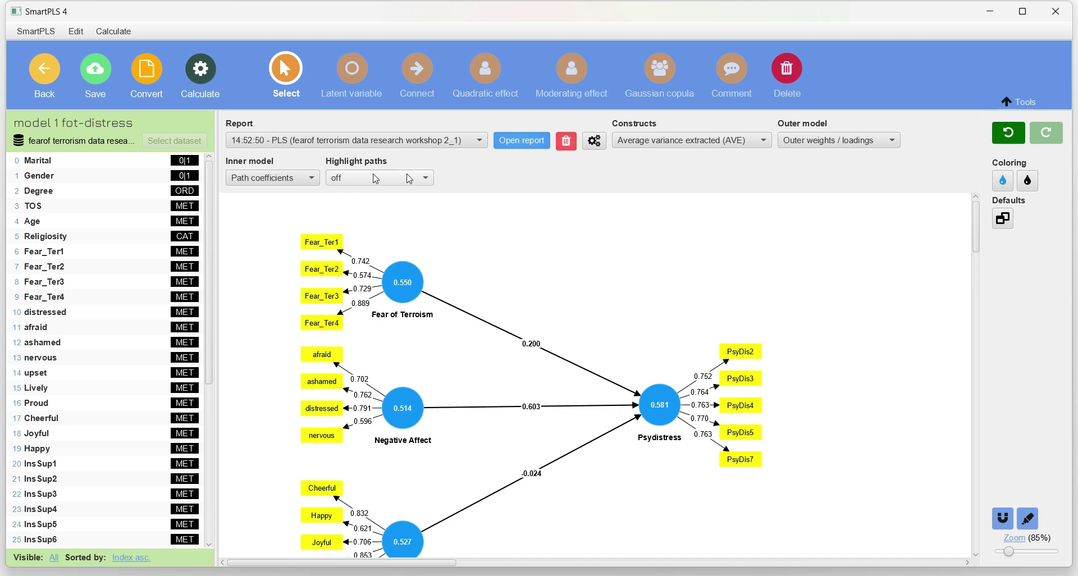
Open the report calculated without PsyDis1 and check its discriminant validity results.
{"action": "left_click", "coordinate": [517, 144]}
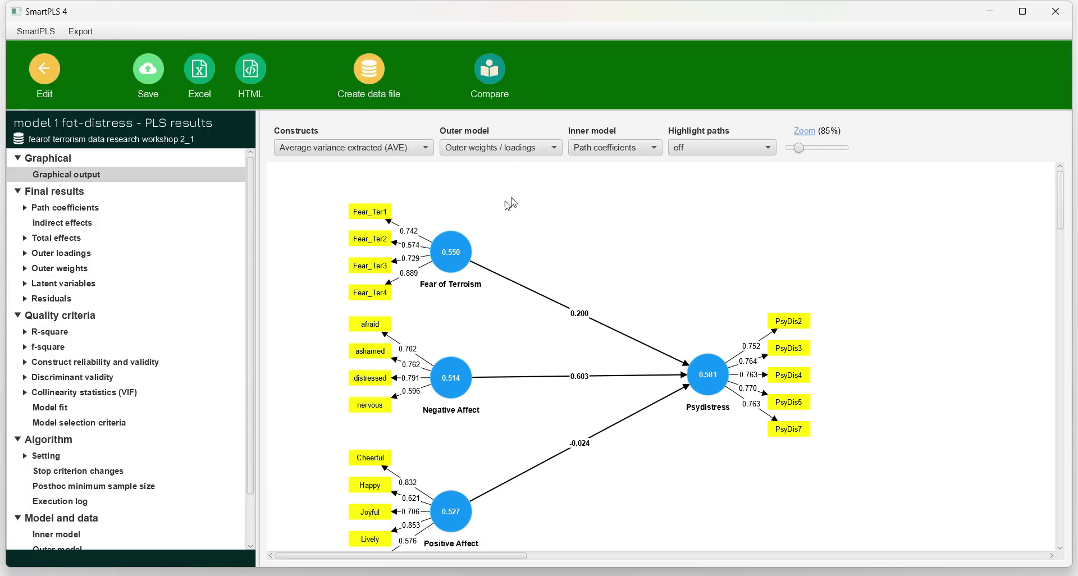
{"action": "left_click", "coordinate": [65, 378]}
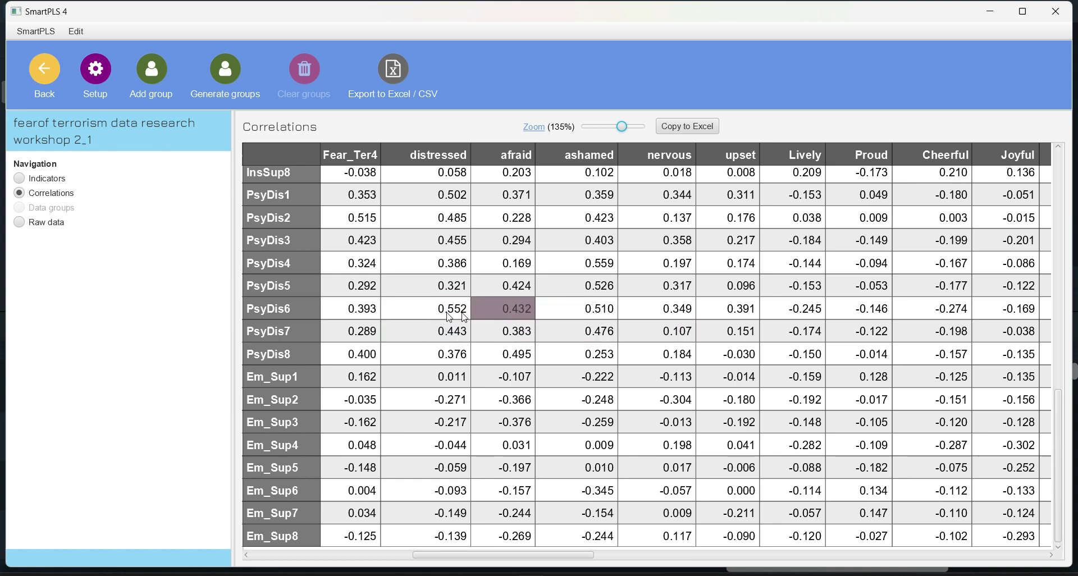
Leave the dataset's correlation table, reopen the model 1 fot-distress, and review the remaining indicators of all constructs.
{"action": "left_click", "coordinate": [41, 69]}
{"action": "left_click", "coordinate": [67, 403]}
{"action": "double_click", "coordinate": [66, 403]}
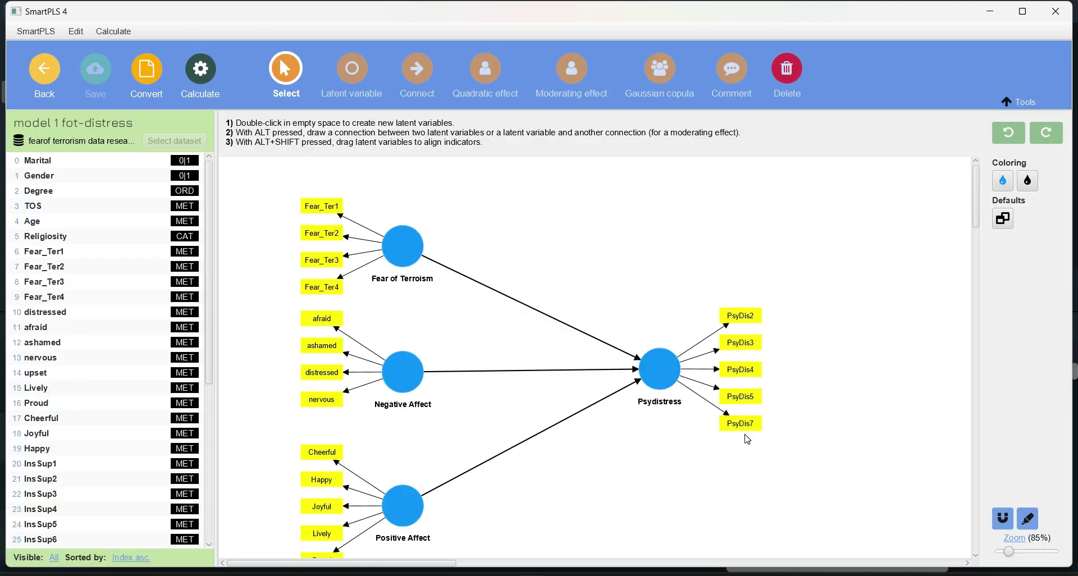
{"action": "scroll", "coordinate": [646, 449], "scroll_direction": "down", "scroll_amount": 2}
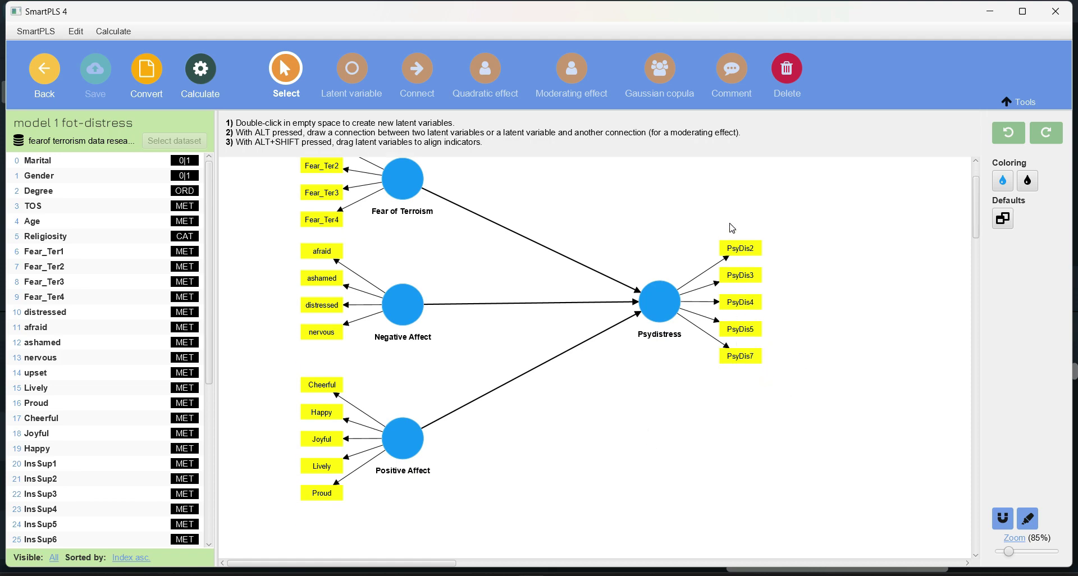
{"action": "scroll", "coordinate": [682, 387], "scroll_direction": "up", "scroll_amount": 1}
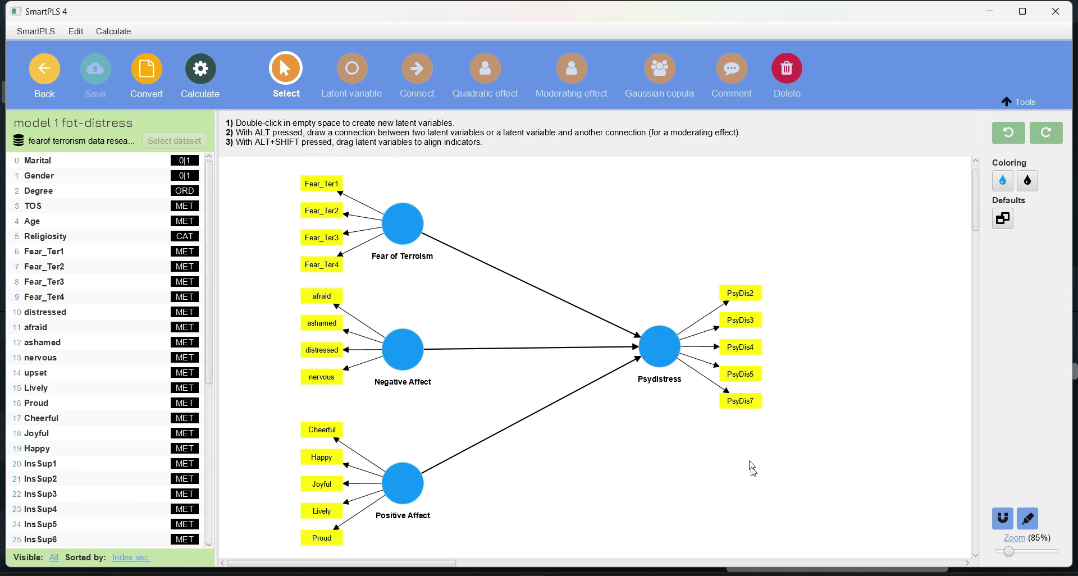